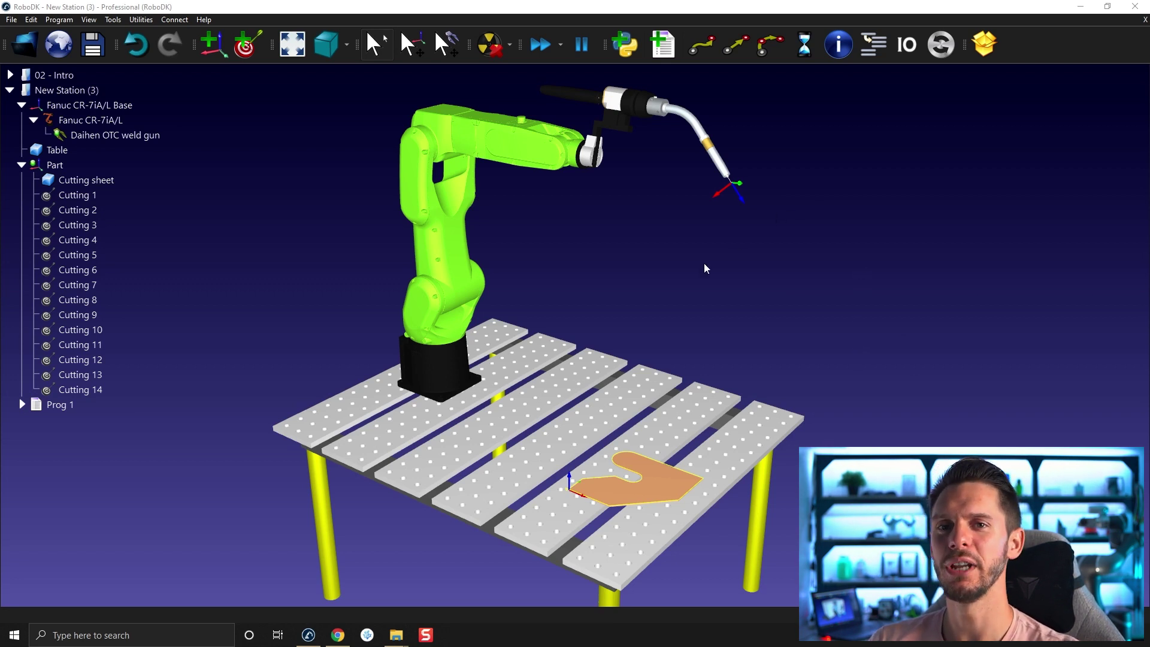
Switch to the RoboDK YouTube channel page open in Chrome.
left_click(337, 635)
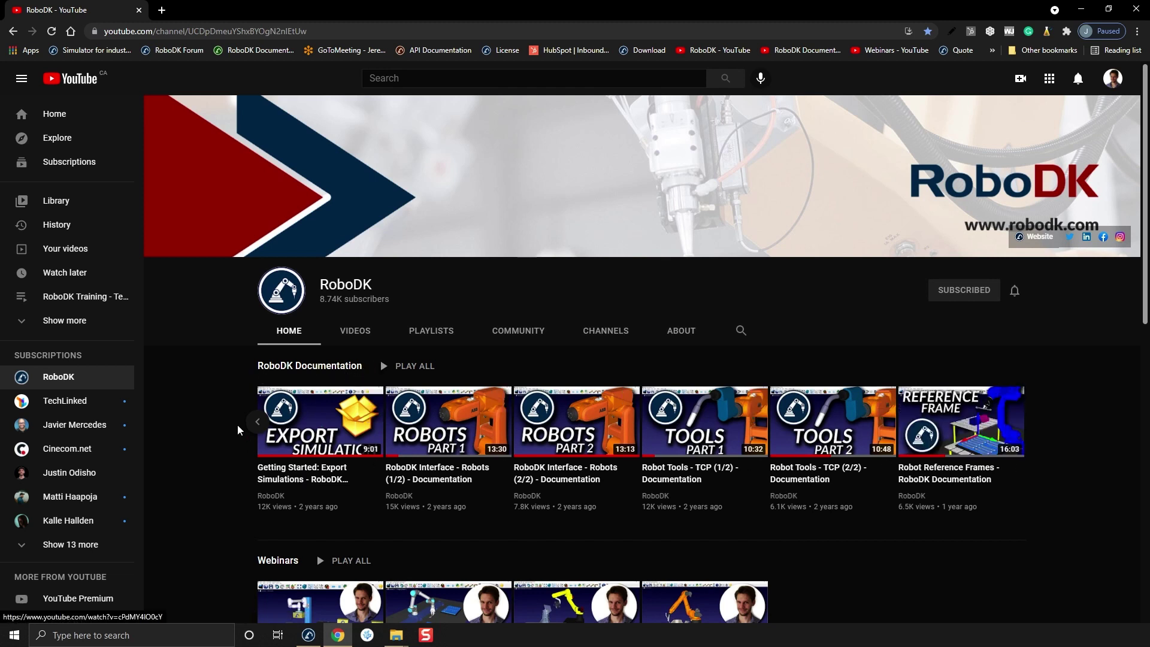
left_click(257, 421)
left_click(1021, 419)
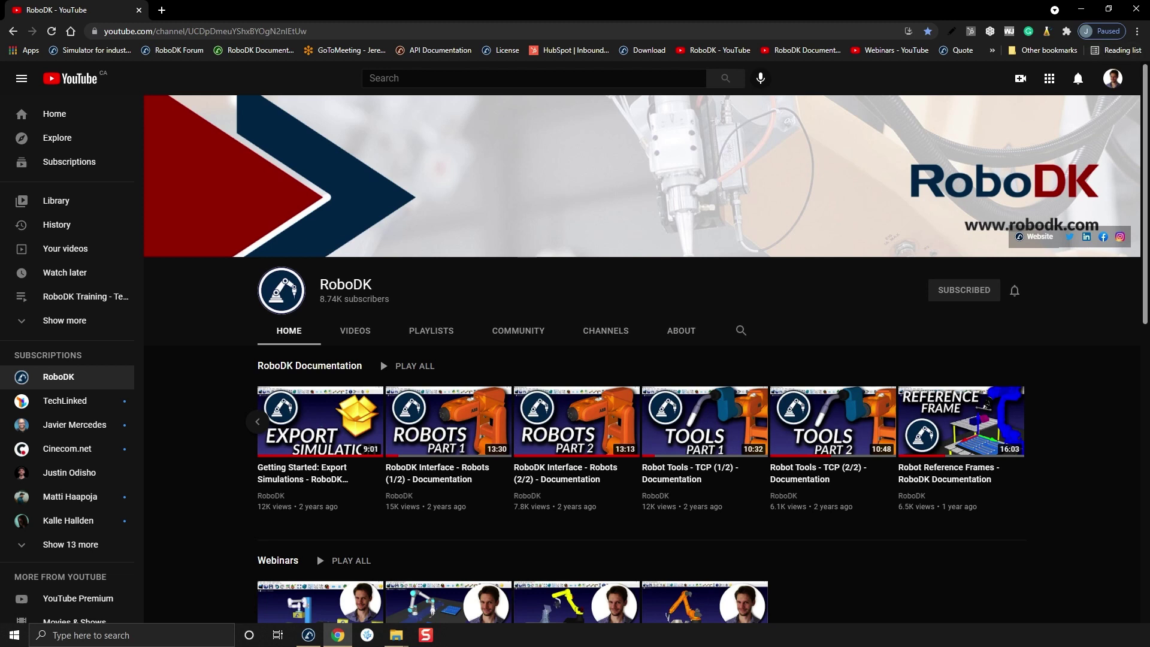
left_click(1074, 12)
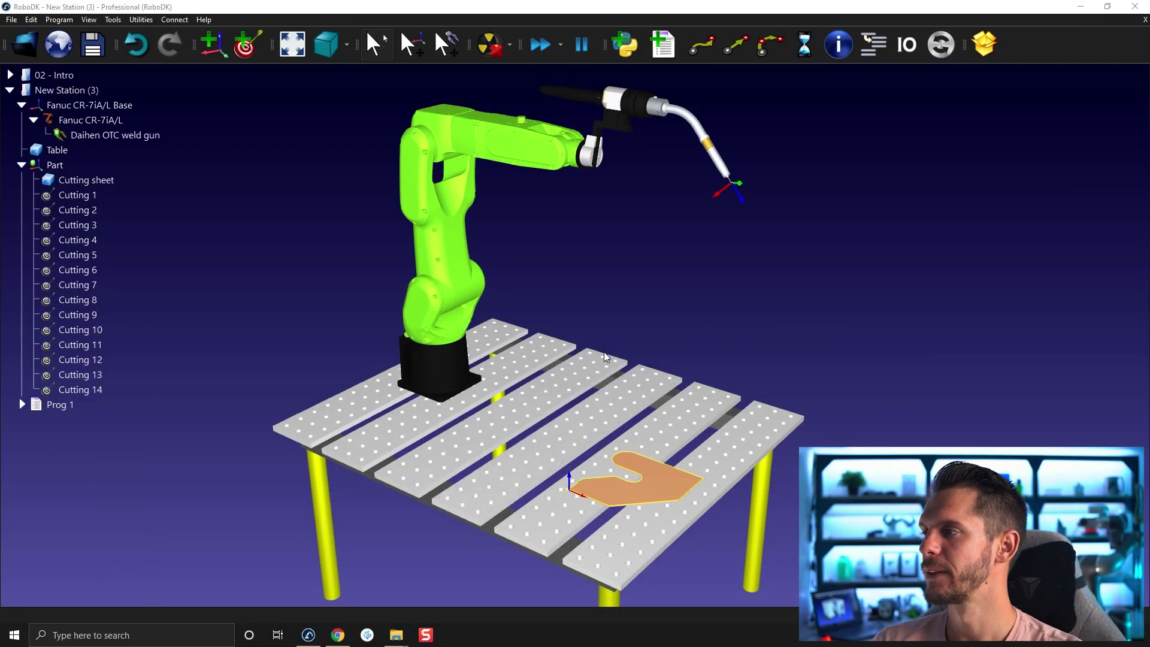
Orbit the 3D view around the robot cutting cell.
left_click_drag(604, 352, 558, 329)
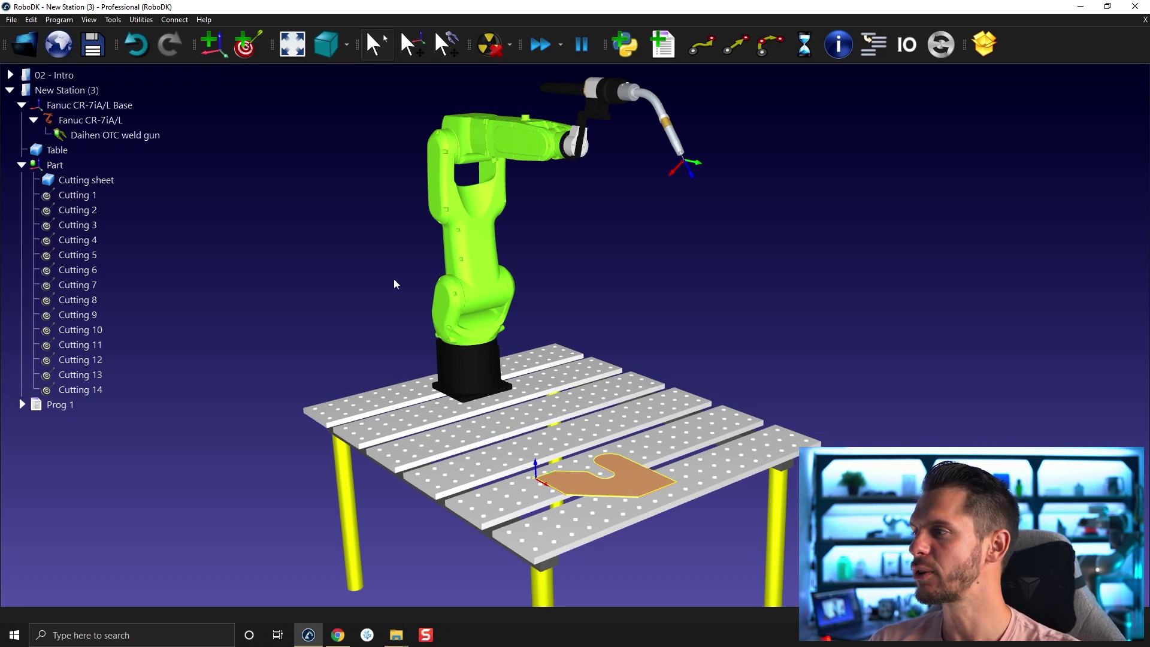
Add a new reference frame, Frame 3, and place it before Prog 1 in the tree.
left_click(214, 54)
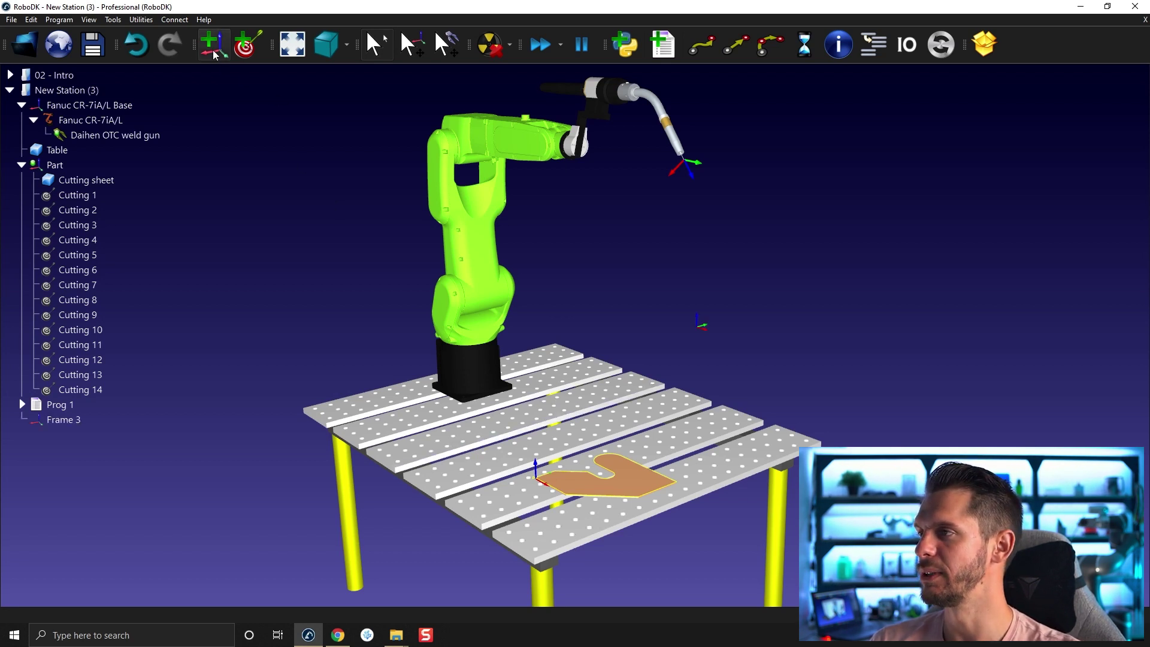
double_click(60, 421)
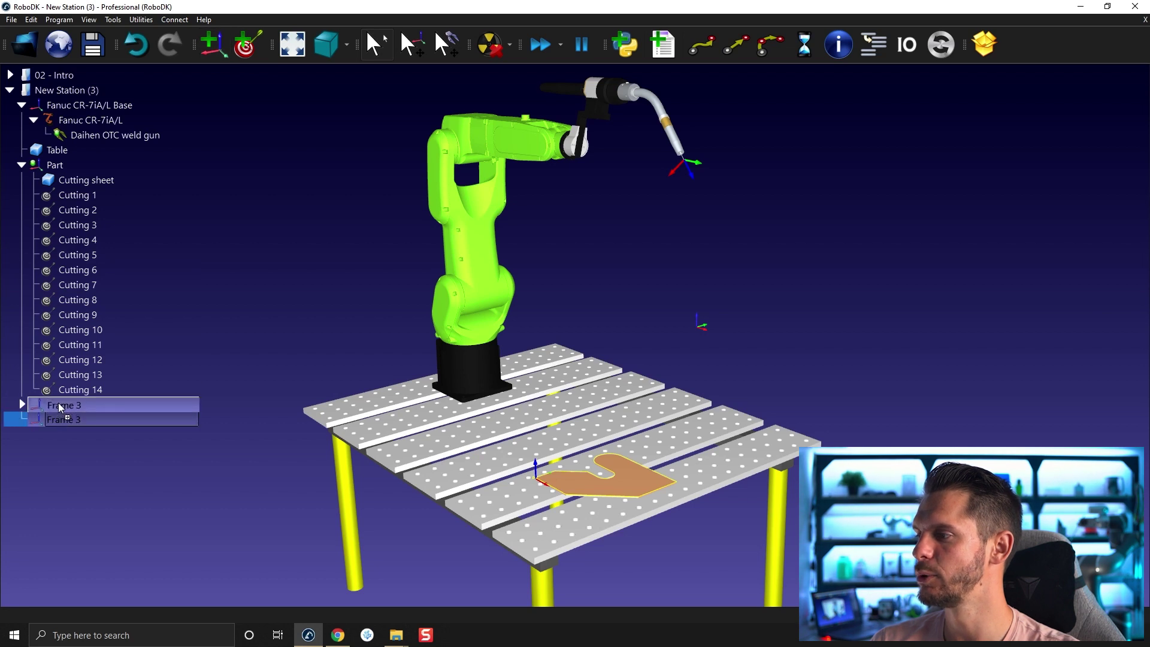
left_click_drag(60, 421, 58, 407)
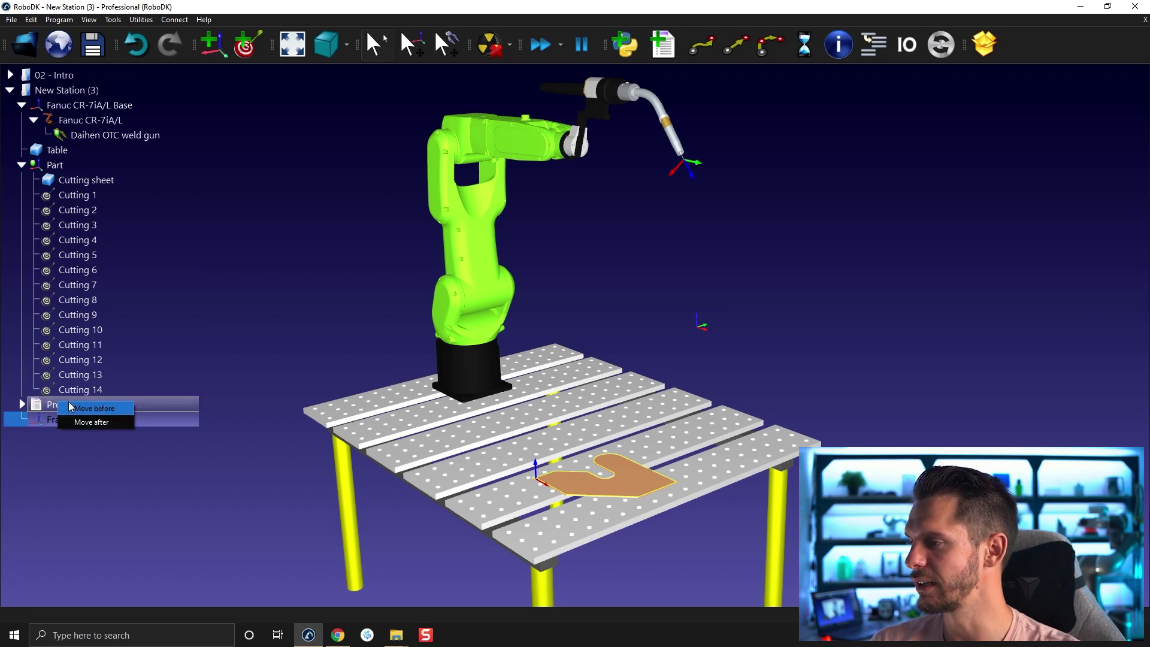
left_click(91, 420)
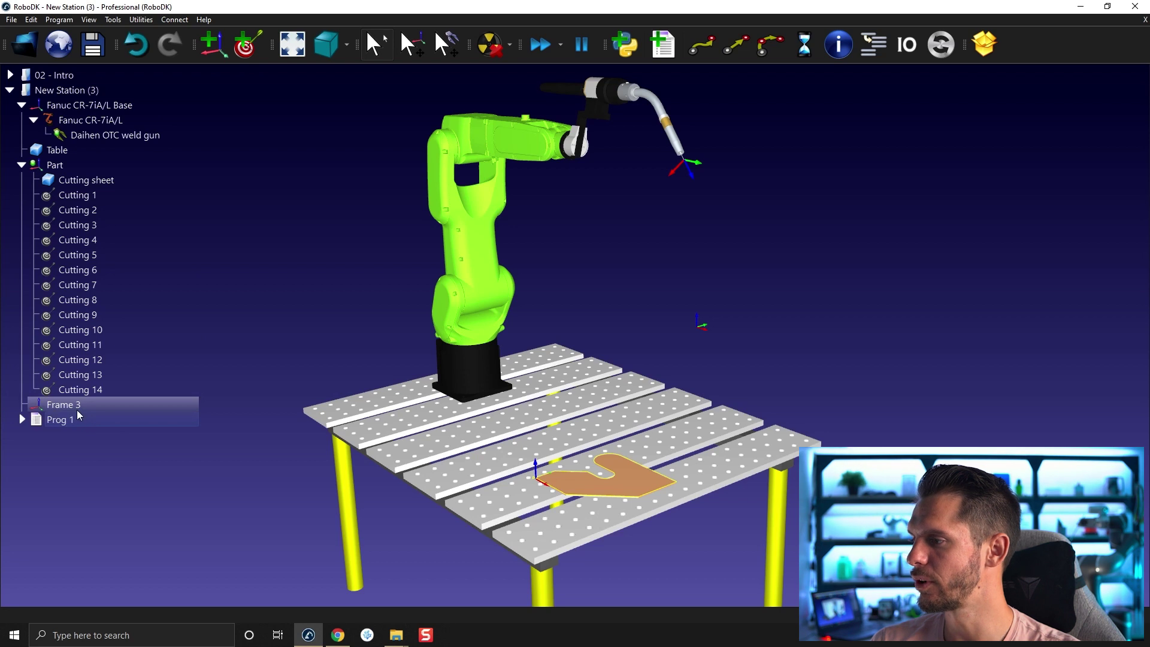
Rename the new frame to 'Part 2' and orbit to view it on the table.
double_click(63, 405)
type("Pa")
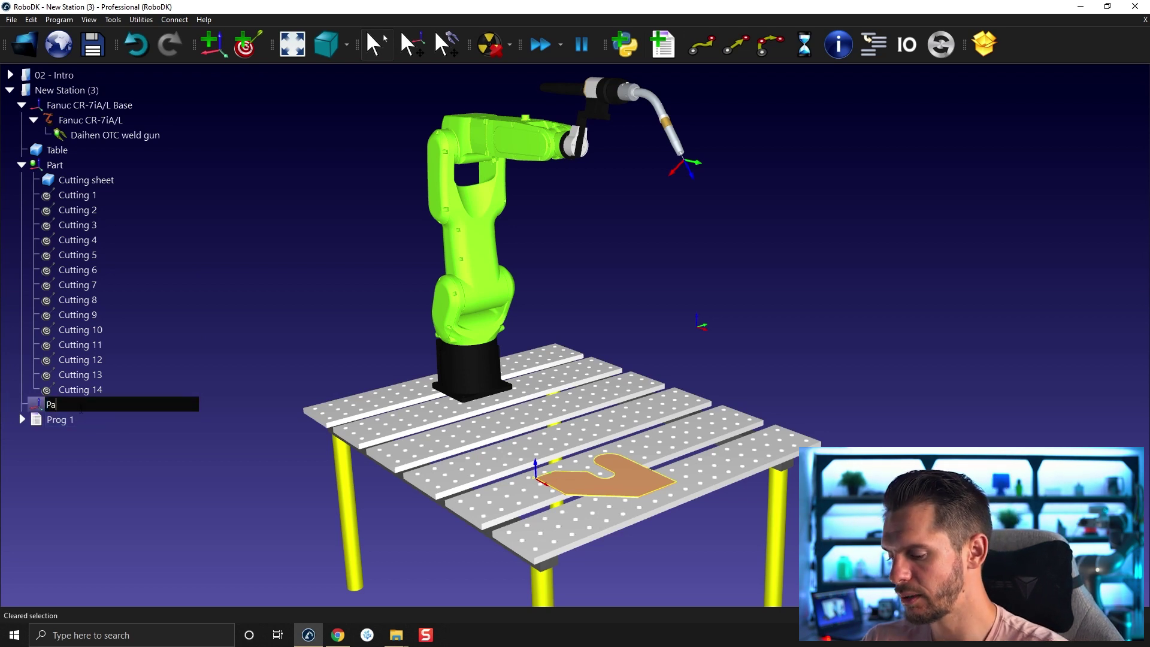
type("rt 2")
key("Return")
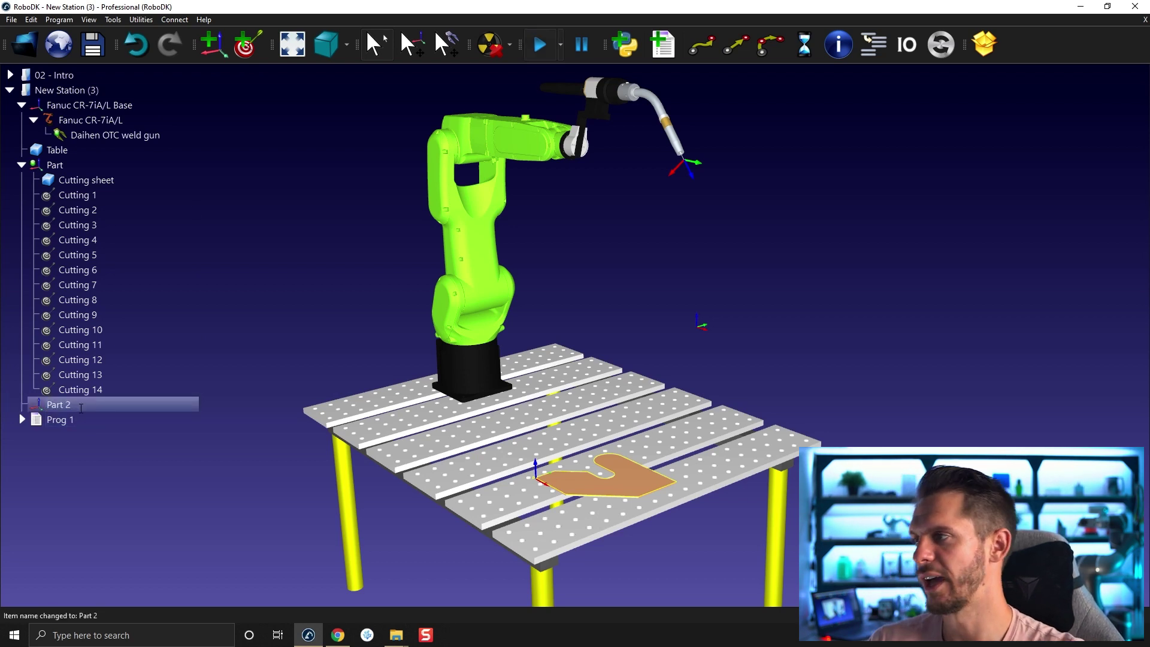
left_click(887, 356)
mouse_move(888, 359)
left_mouse_down()
mouse_move(711, 519)
mouse_move(979, 429)
mouse_move(545, 457)
left_mouse_up()
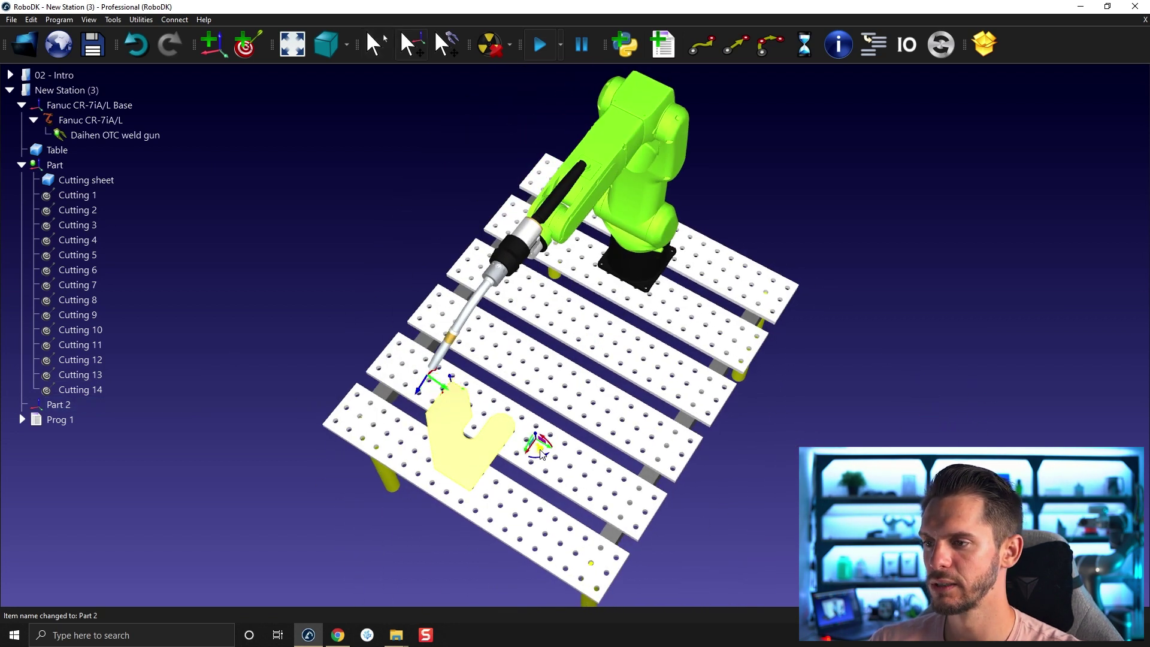
mouse_move(545, 457)
left_mouse_down()
mouse_move(631, 311)
mouse_move(637, 375)
mouse_move(570, 479)
mouse_move(848, 325)
mouse_move(776, 375)
left_mouse_up()
scroll(570, 479, "up", 3)
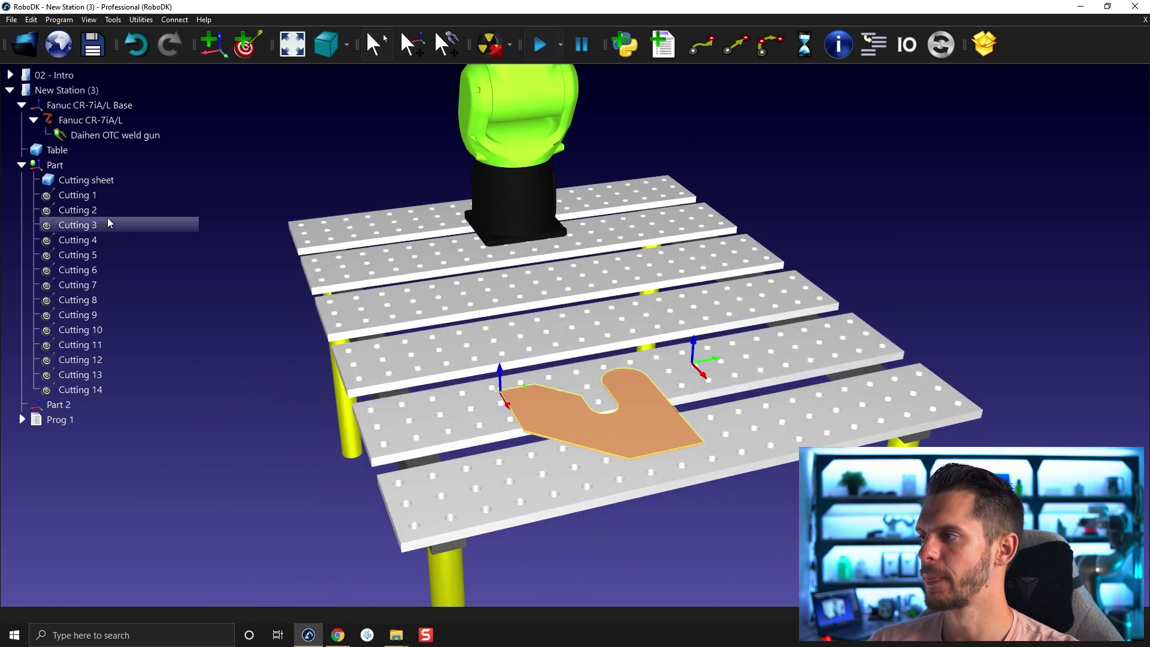
Set Part 2 as the active reference frame and move the robot to Cutting 6.
double_click(118, 272)
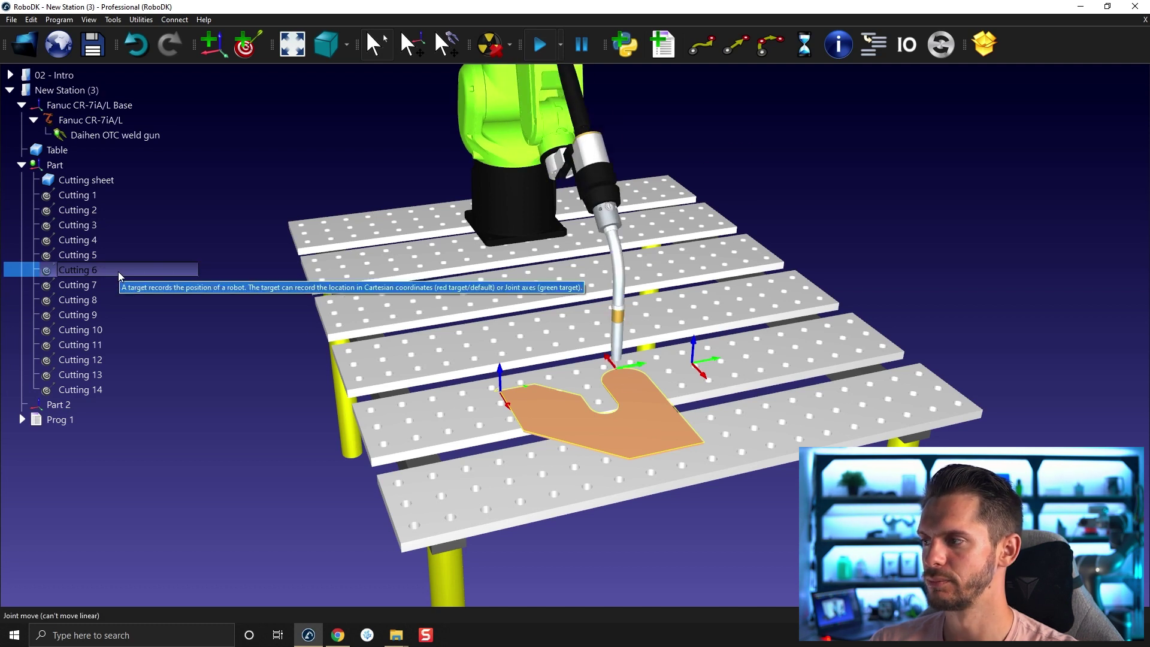
left_click(59, 401)
right_click(60, 405)
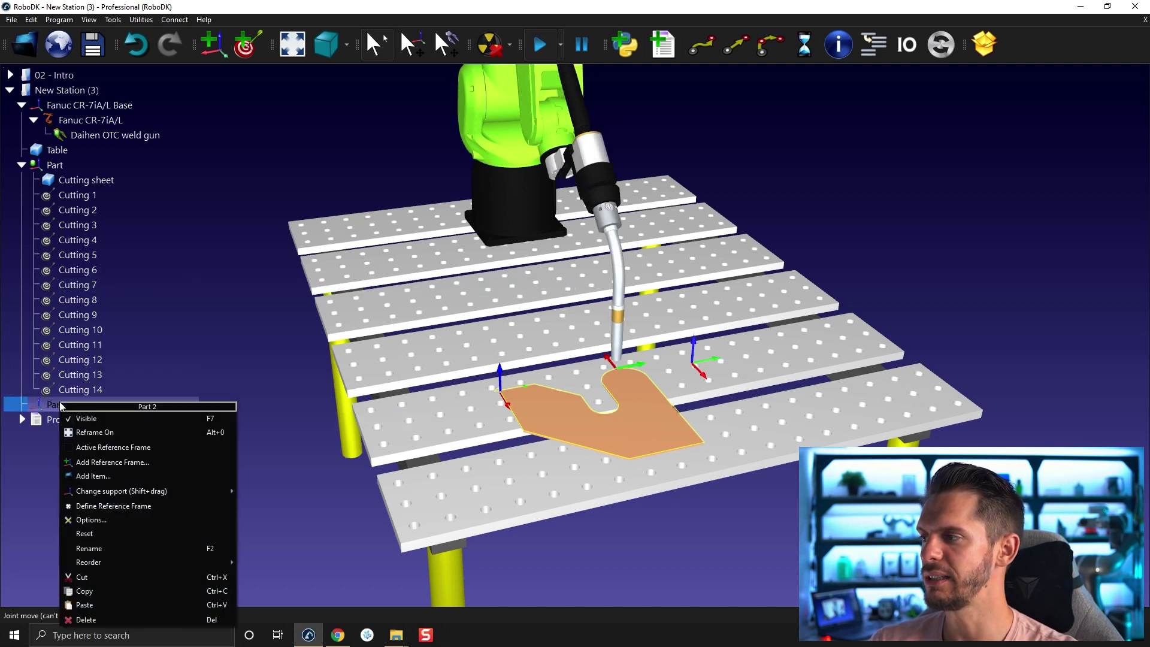
left_click(140, 447)
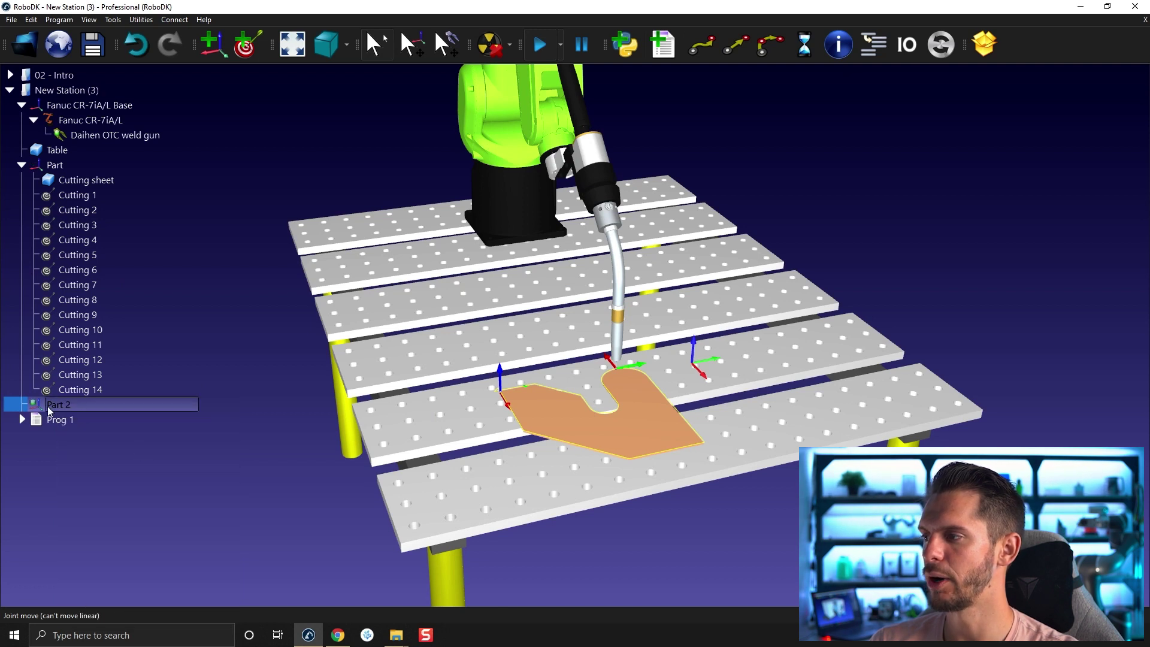
double_click(64, 274)
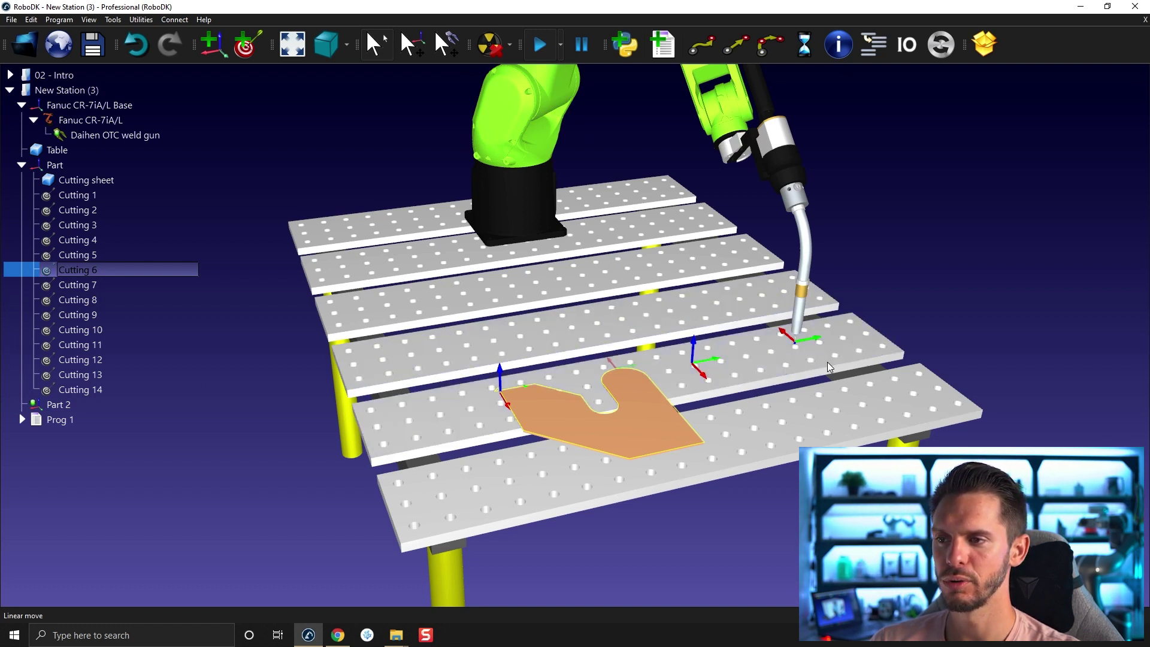
left_click_drag(750, 361, 550, 379)
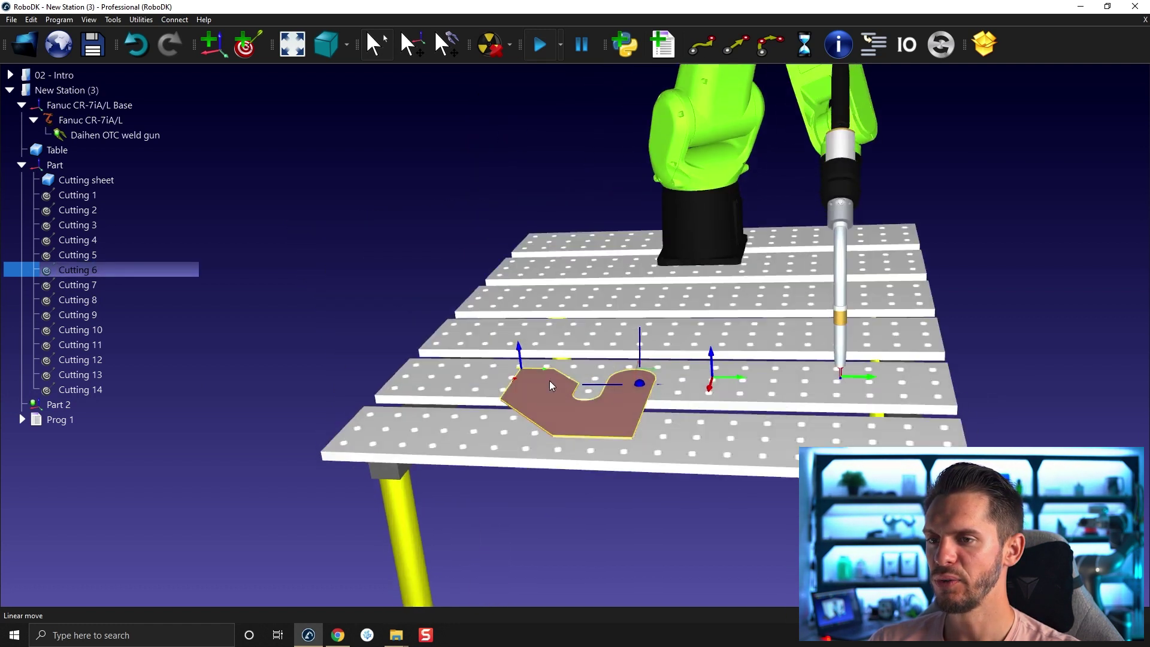
scroll(593, 383, "up", 2)
scroll(630, 370, "up", 2)
scroll(630, 370, "up", 2)
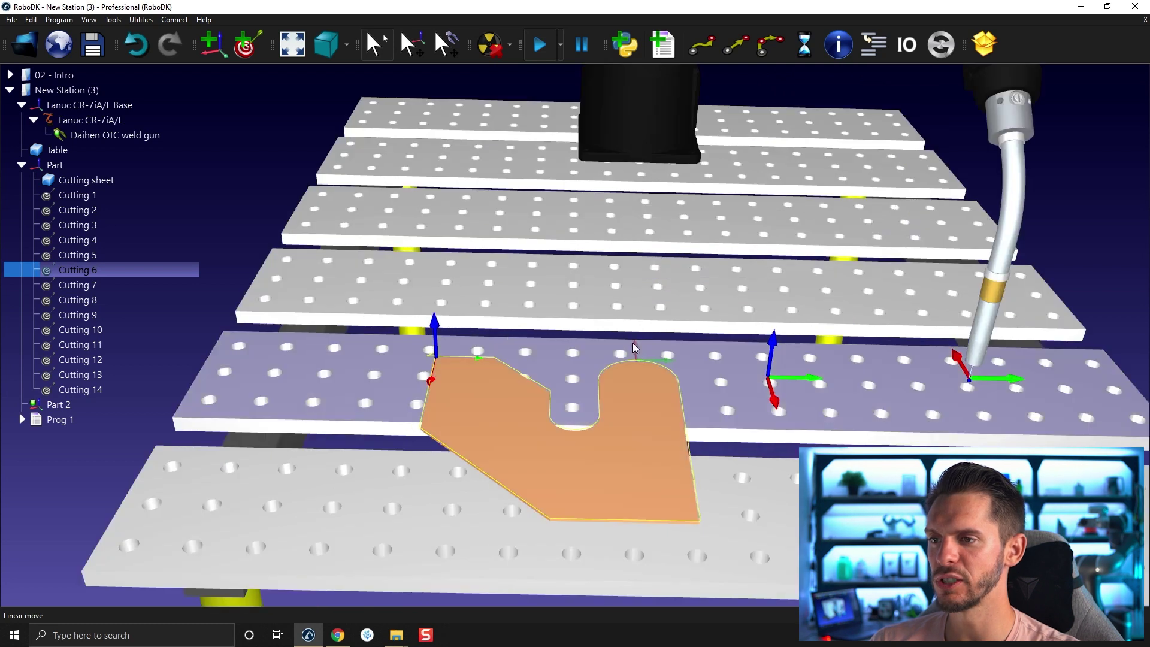
Change a Cutting 6 target option and hide the table from the scene.
right_click(89, 273)
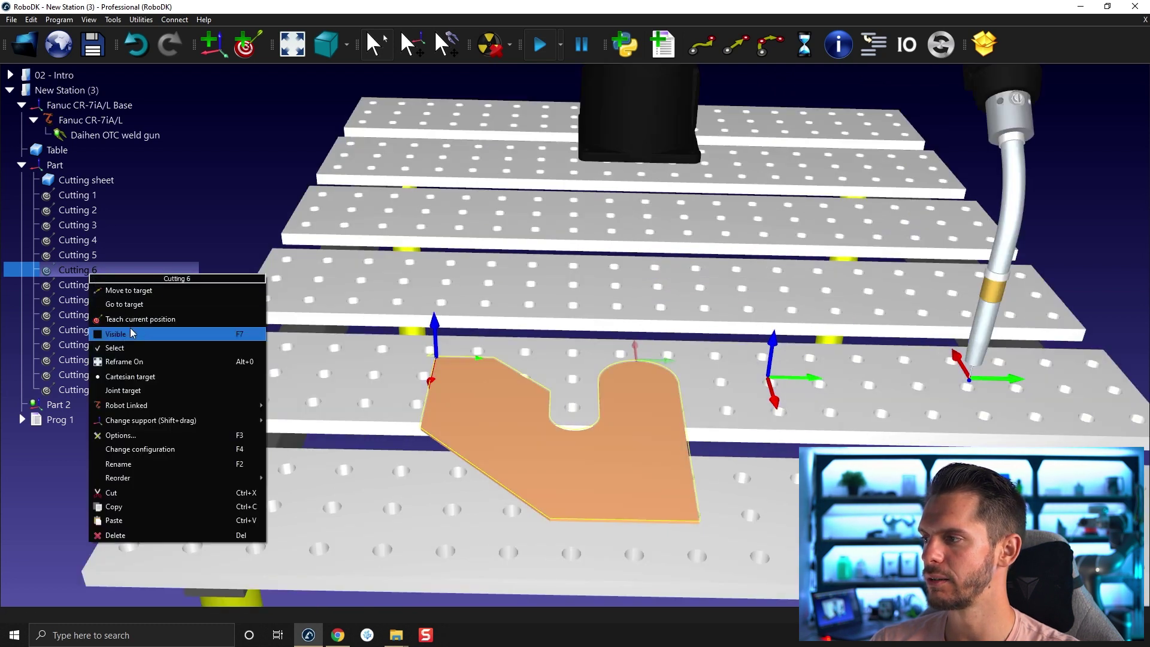
left_click(239, 272)
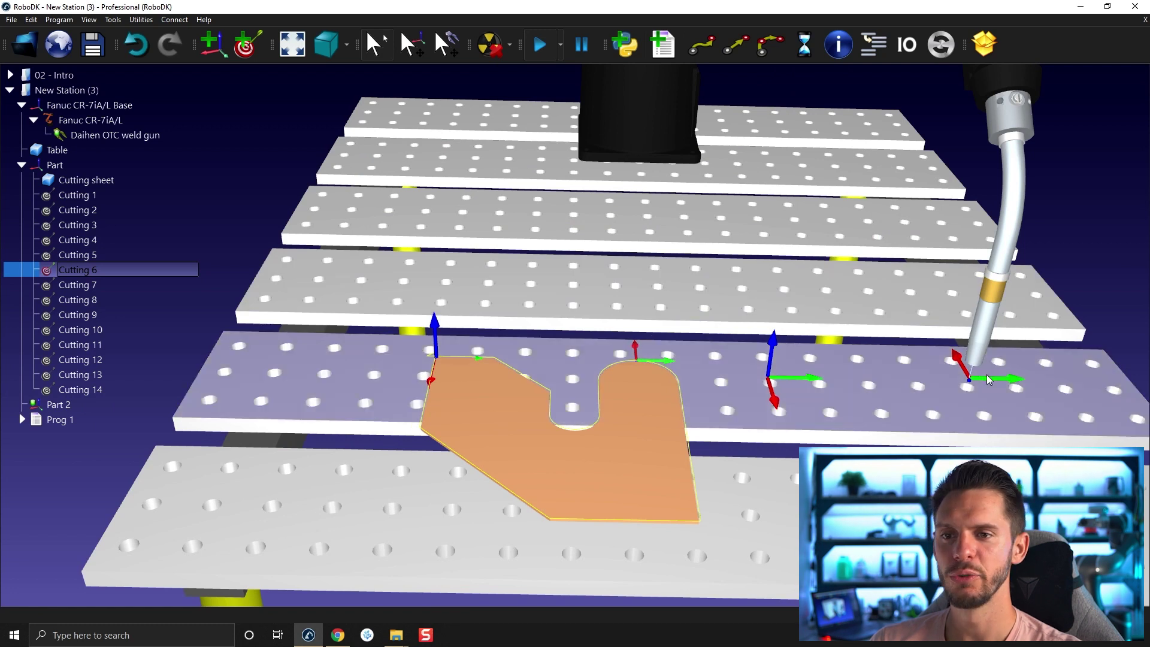
middle_click_drag(980, 382, 875, 304)
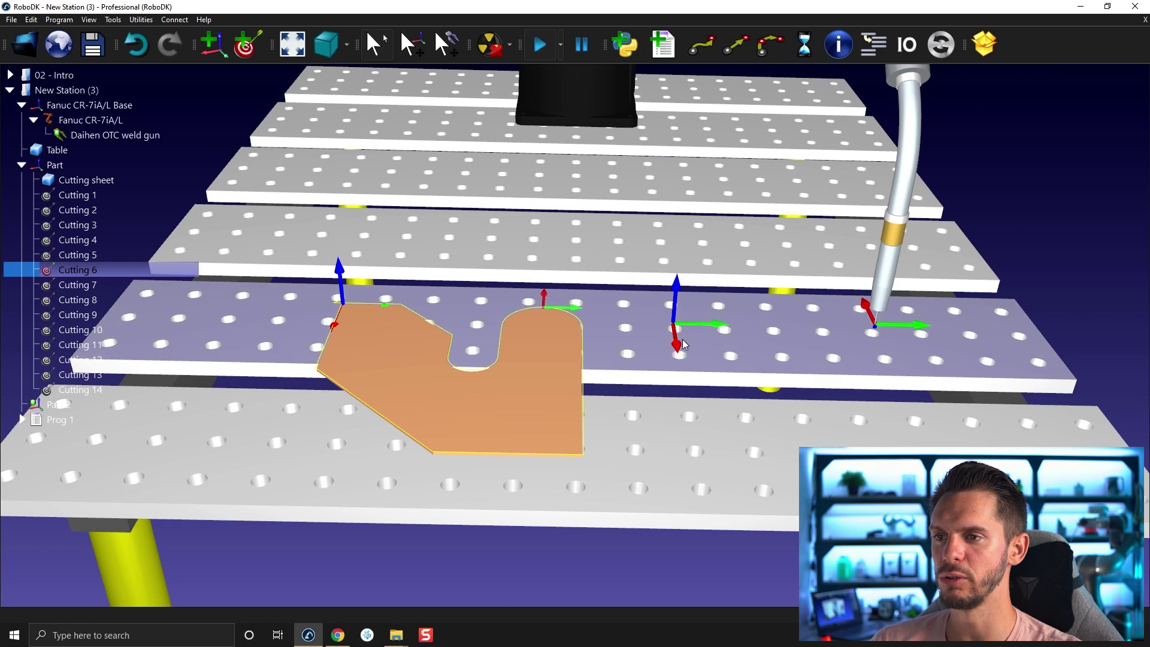
right_click(772, 331)
key("Escape")
right_click(784, 343)
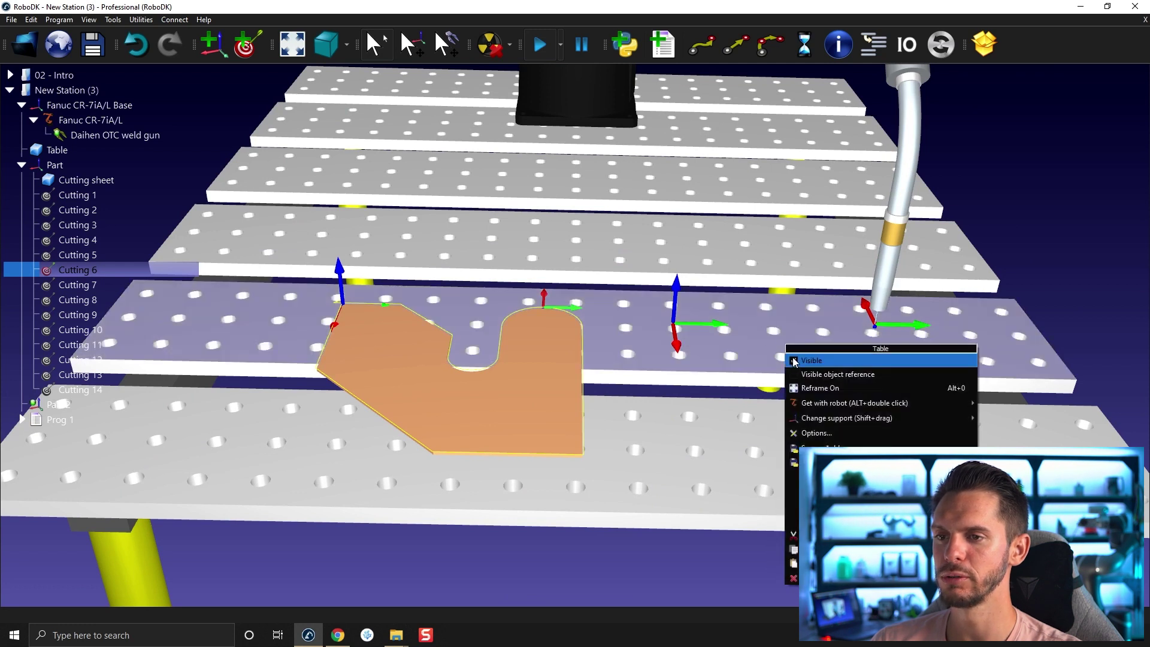
left_click(793, 361)
left_click(767, 437)
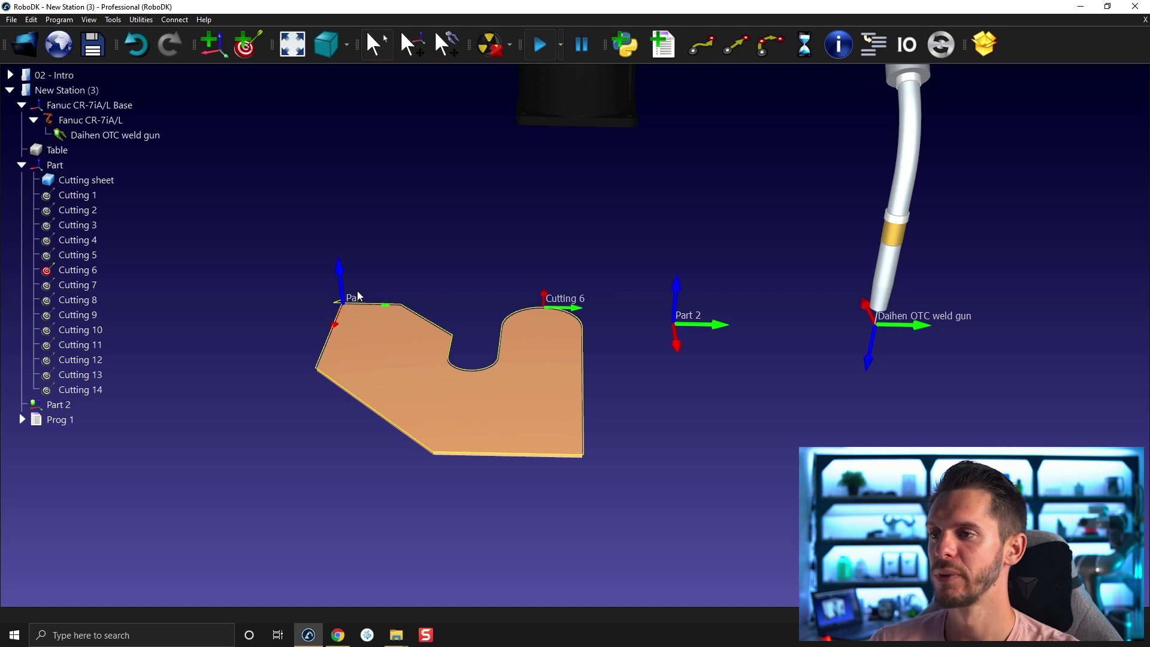
Step the robot through targets Cutting 7 to 14, then Cutting 1, 2 and 6.
double_click(106, 285)
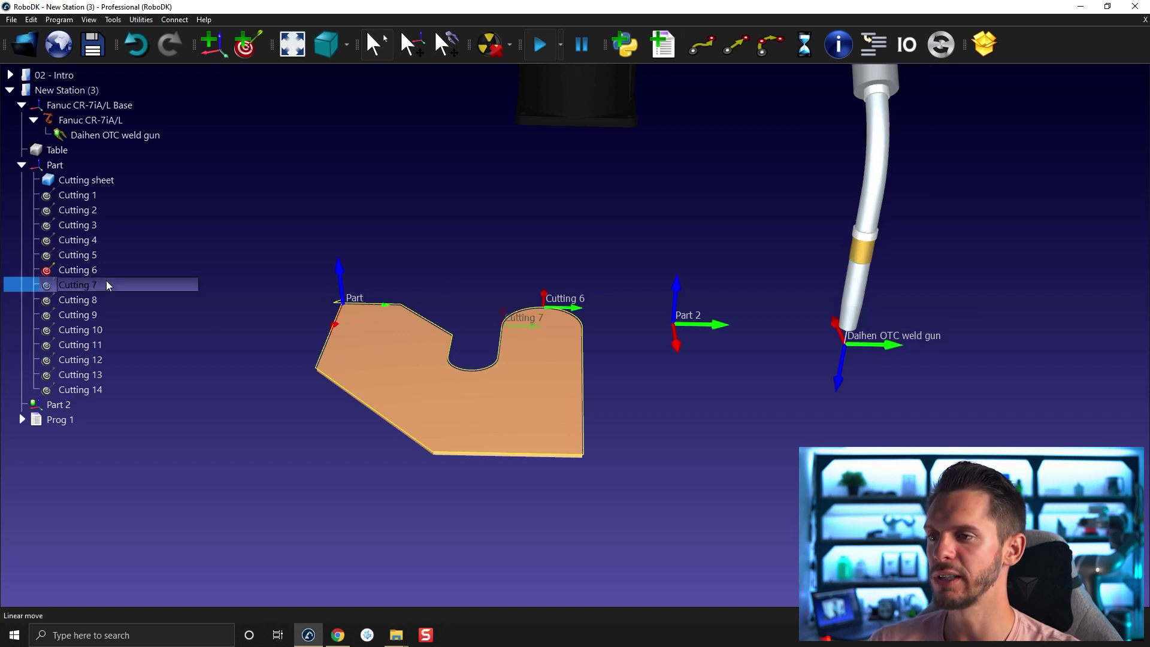
double_click(89, 300)
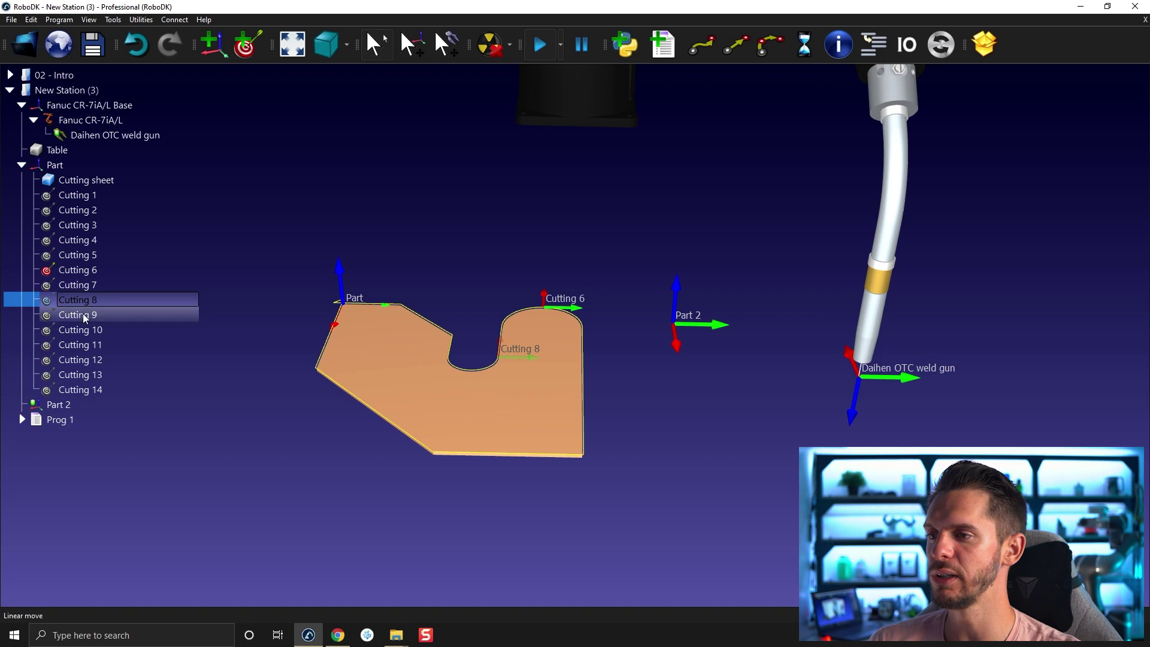
double_click(84, 316)
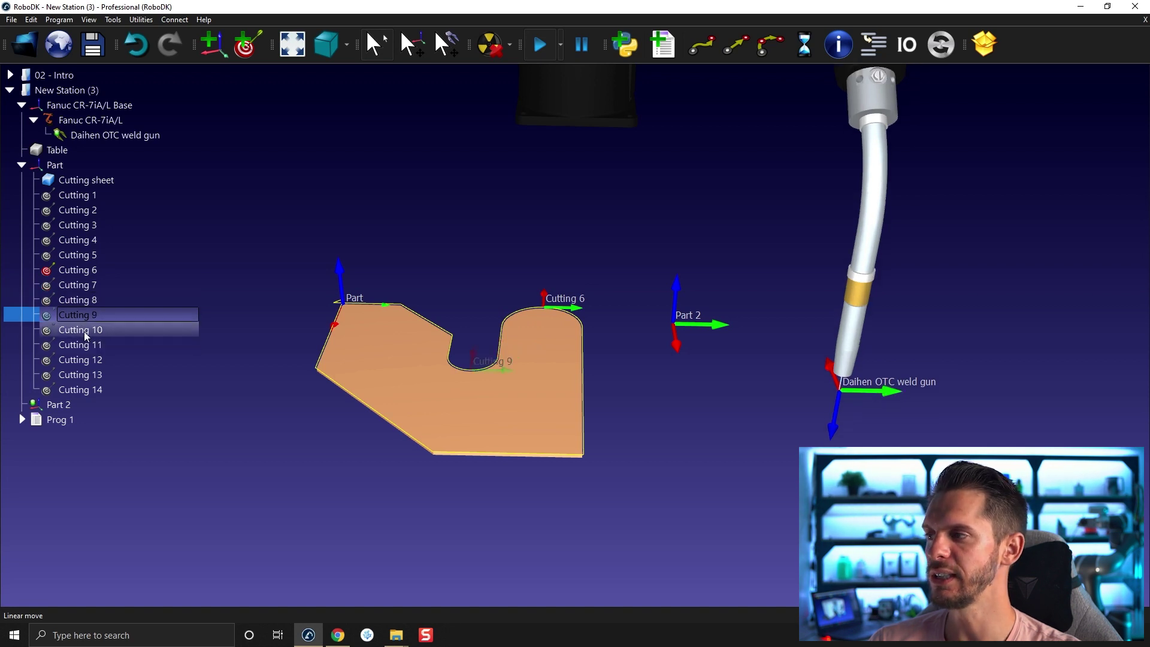
double_click(84, 331)
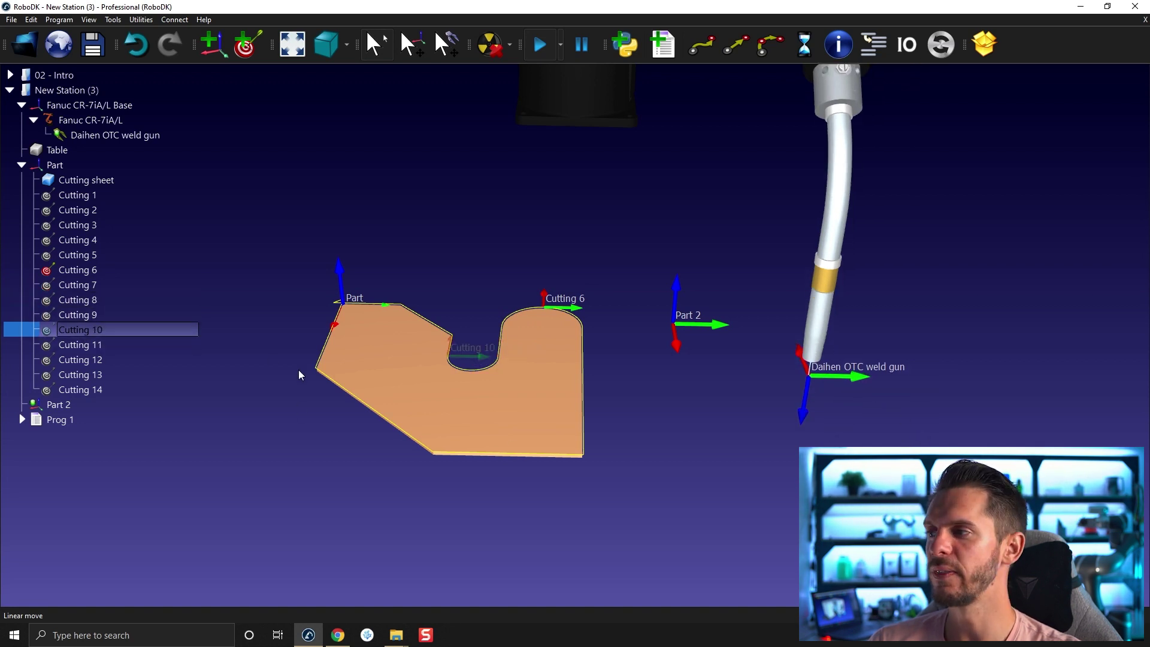
double_click(135, 346)
double_click(104, 358)
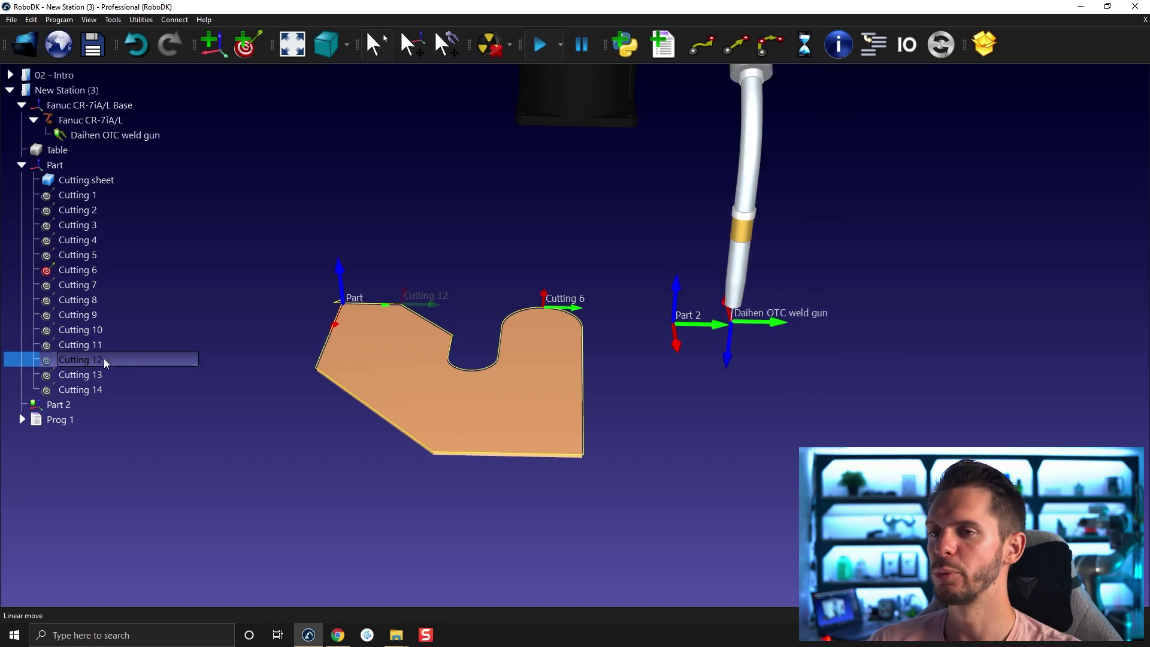
double_click(107, 373)
double_click(104, 386)
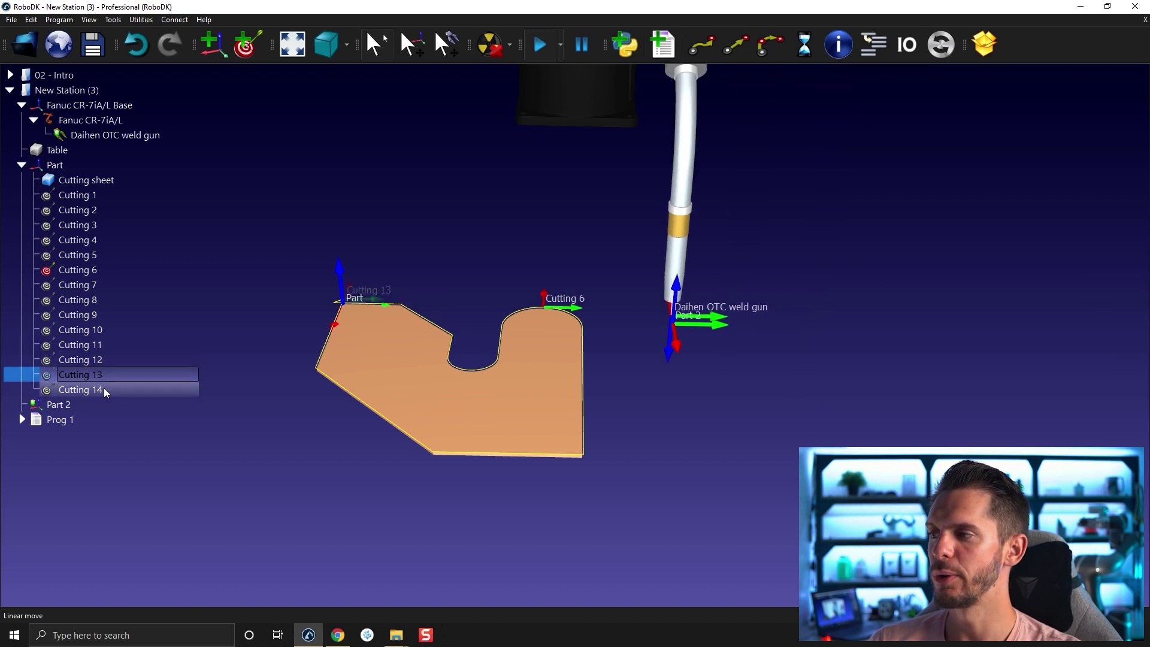
double_click(101, 193)
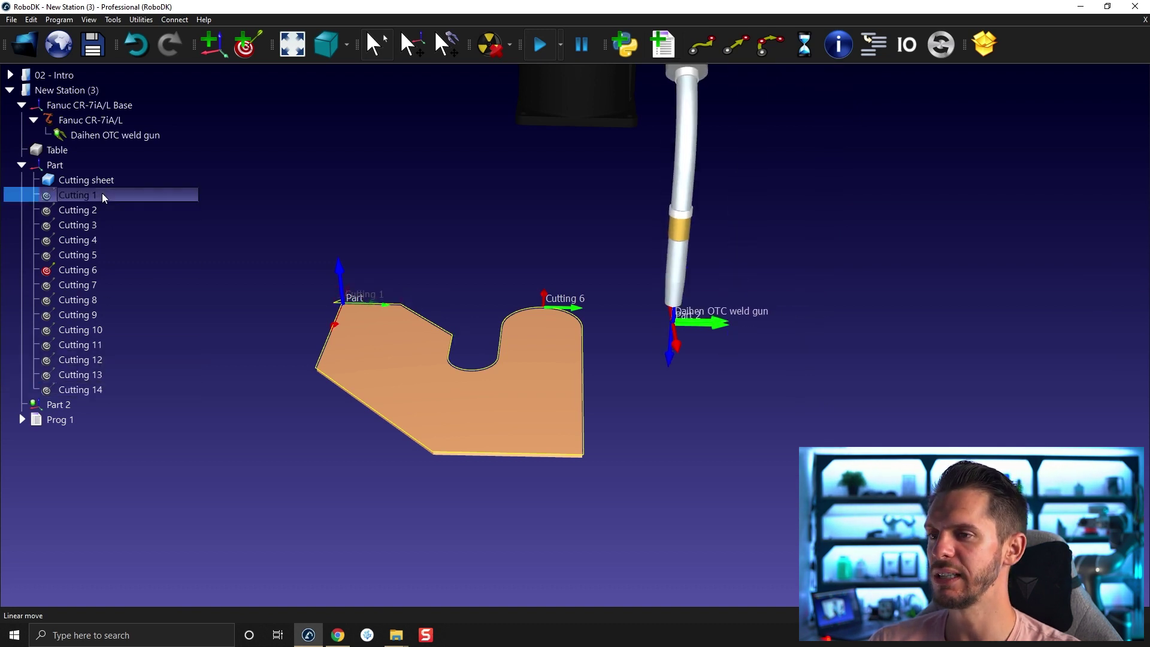
double_click(90, 212)
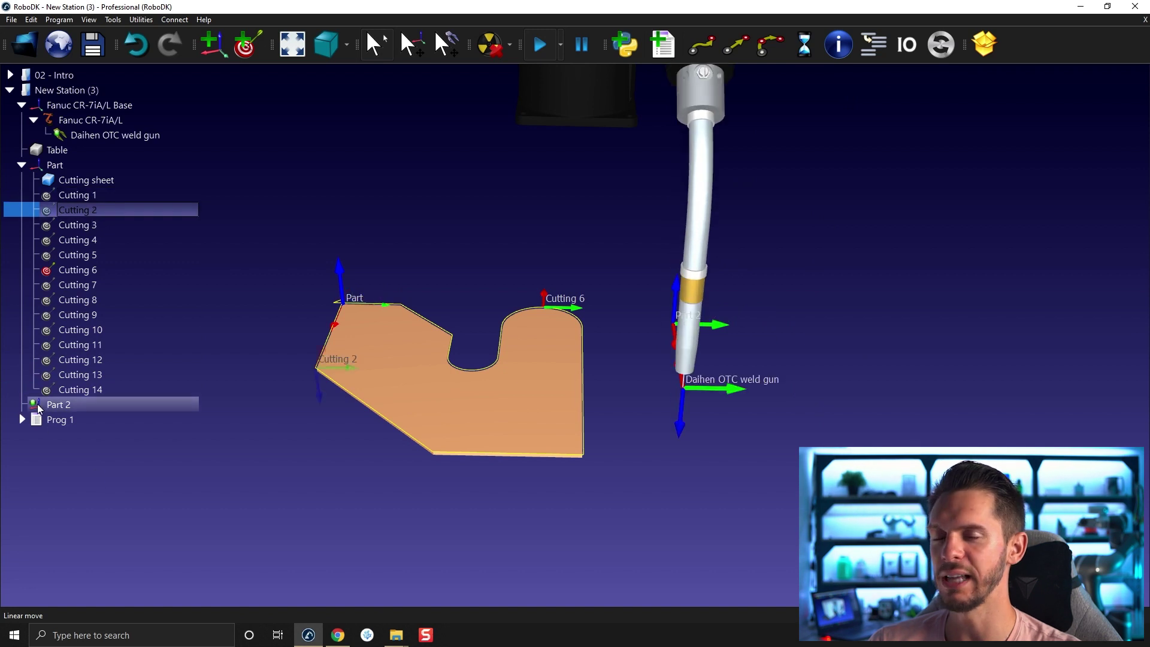
mouse_move(58, 404)
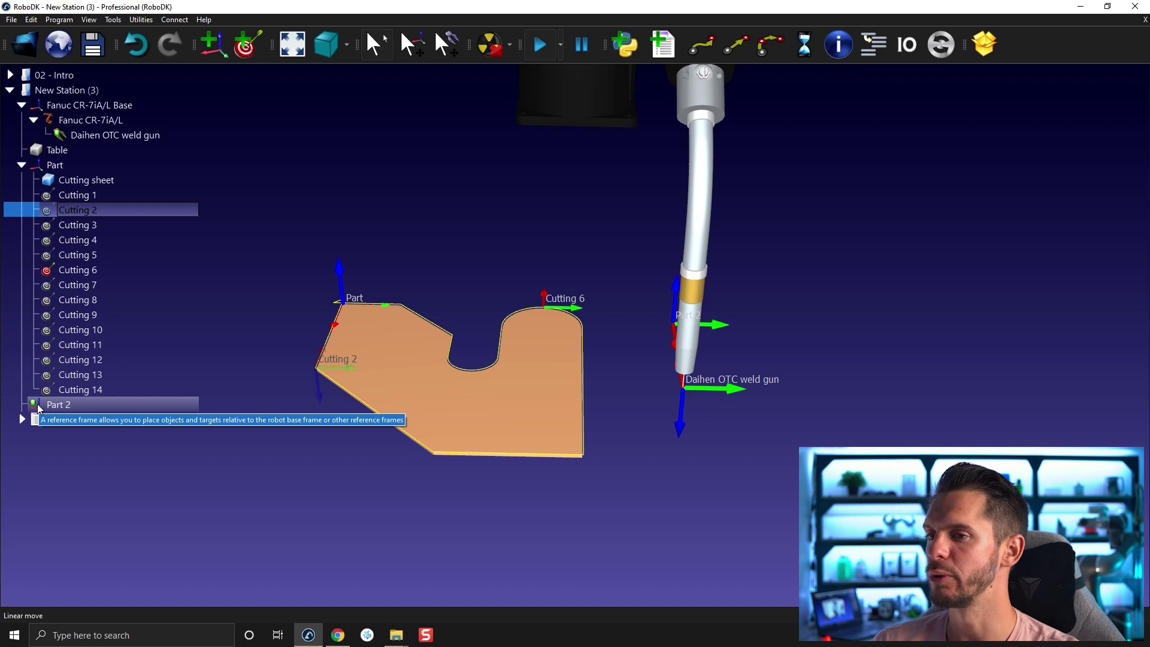
double_click(118, 276)
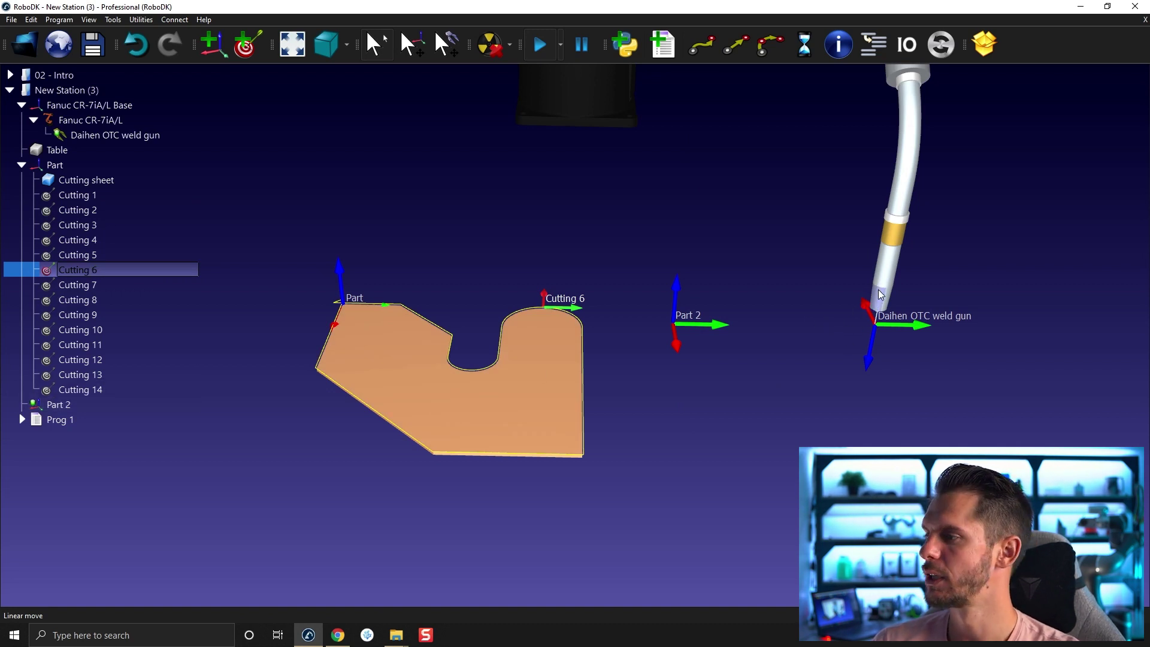
Expand Prog 1, preview its first moves, and restore the displaced Cutting 4 instruction.
left_click(21, 419)
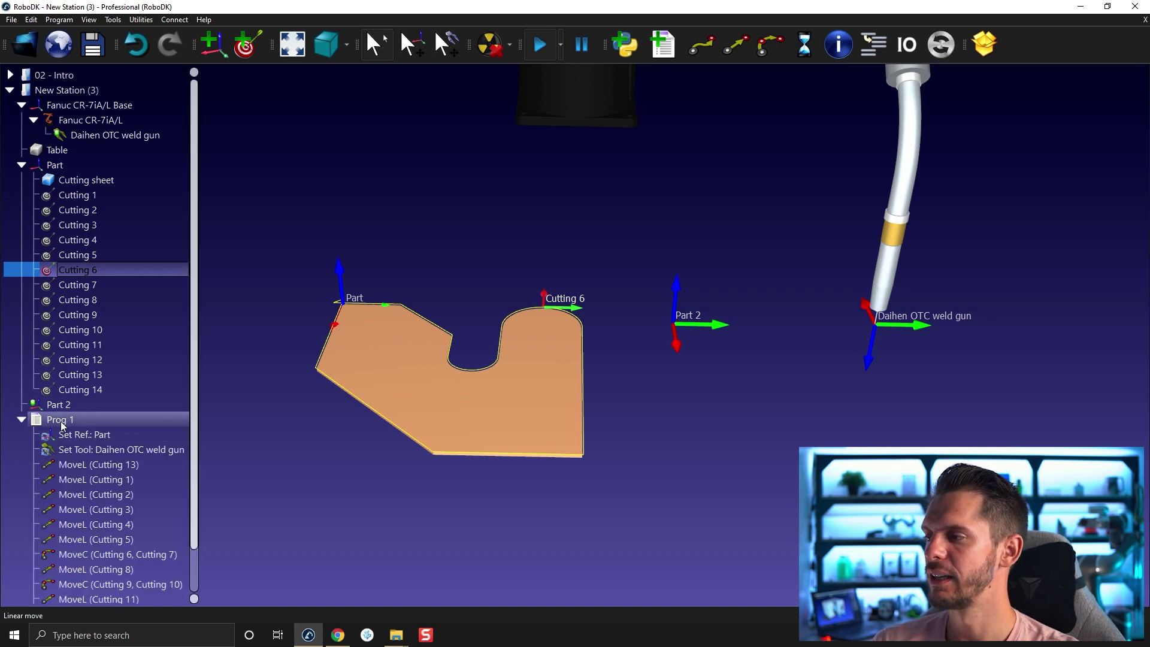
scroll(65, 423, "down", 3)
scroll(81, 403, "down", 2)
middle_click_drag(519, 367, 740, 397)
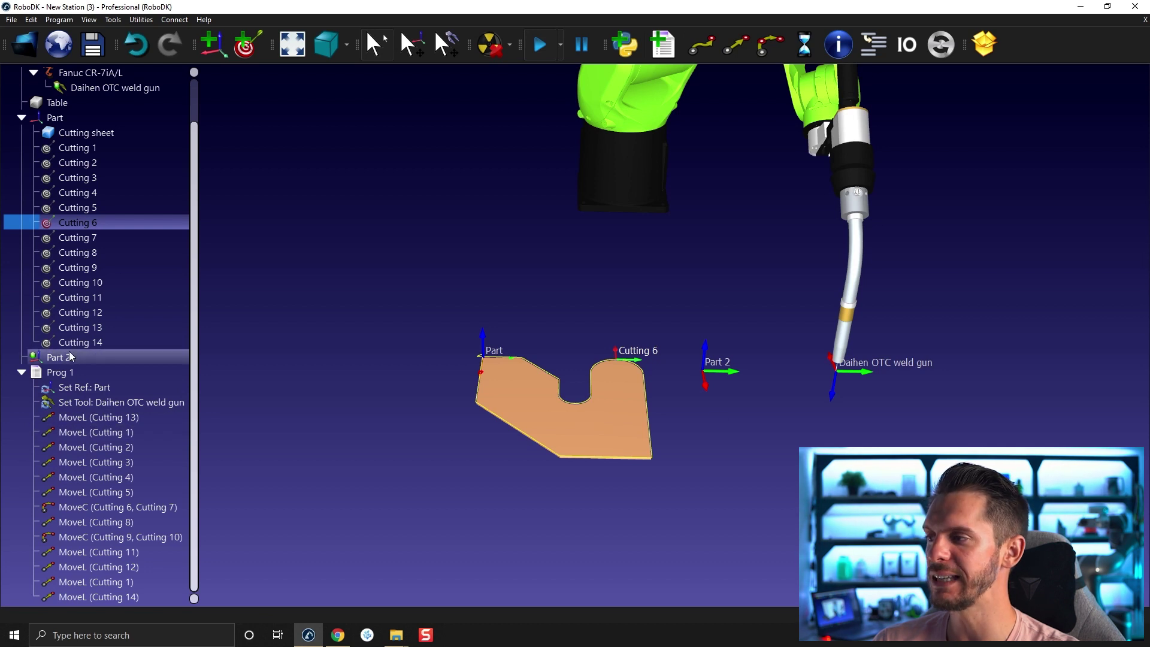
double_click(135, 420)
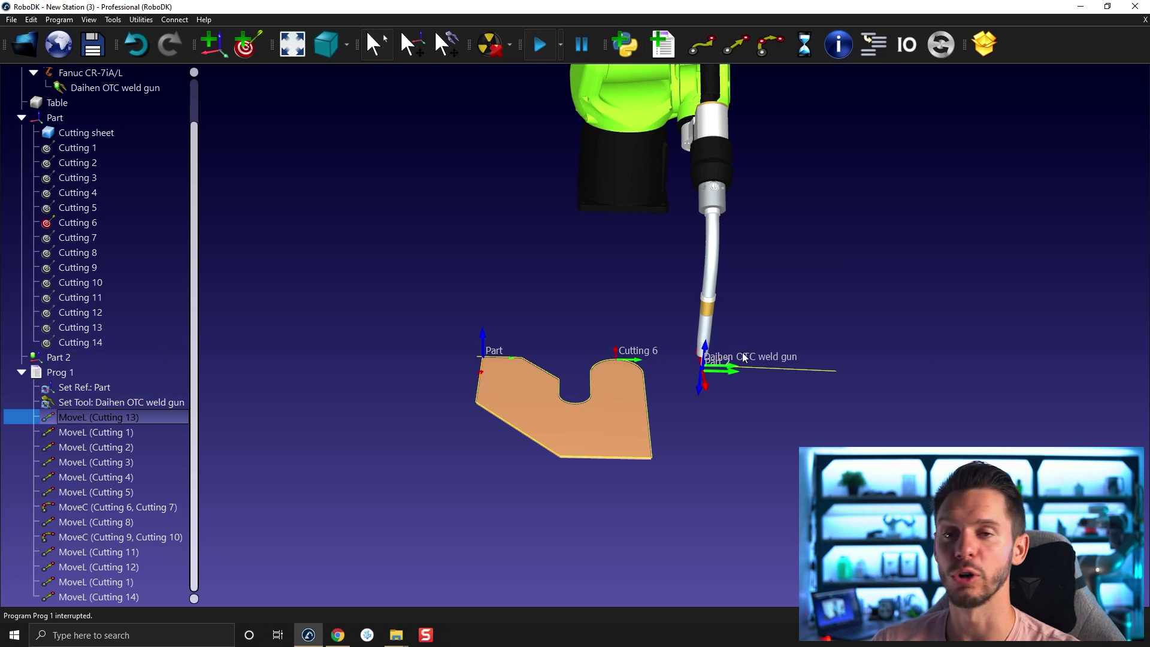
double_click(93, 446)
double_click(93, 463)
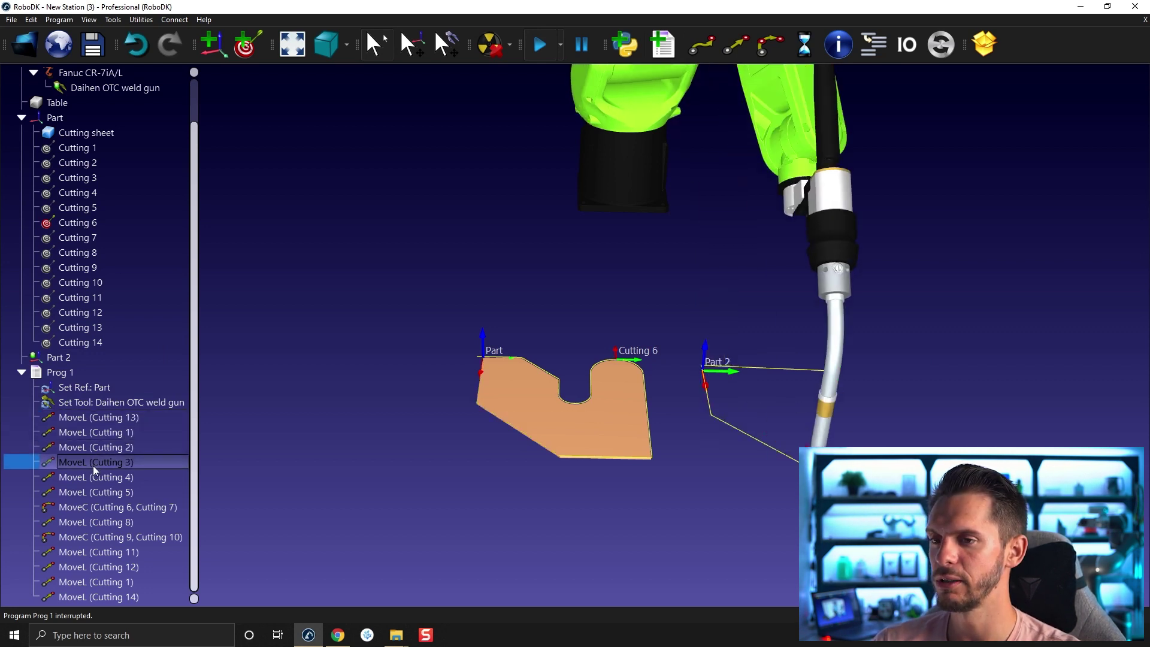
double_click(103, 473)
left_click_drag(109, 470, 102, 489)
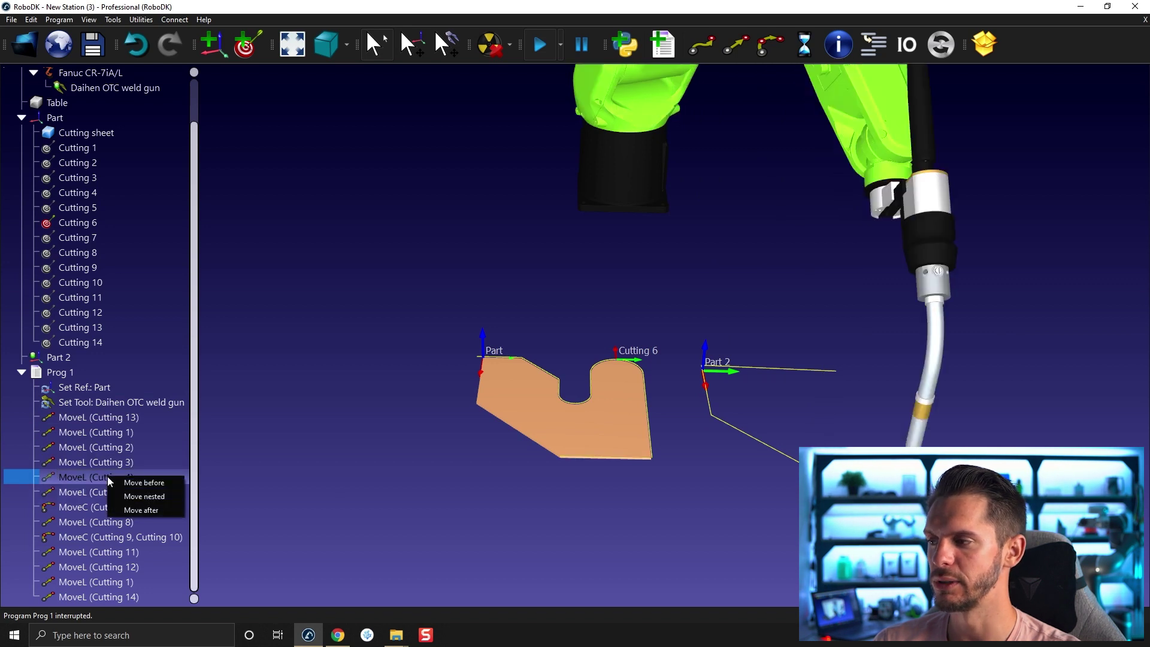
left_click(117, 483)
left_click_drag(84, 597, 86, 467)
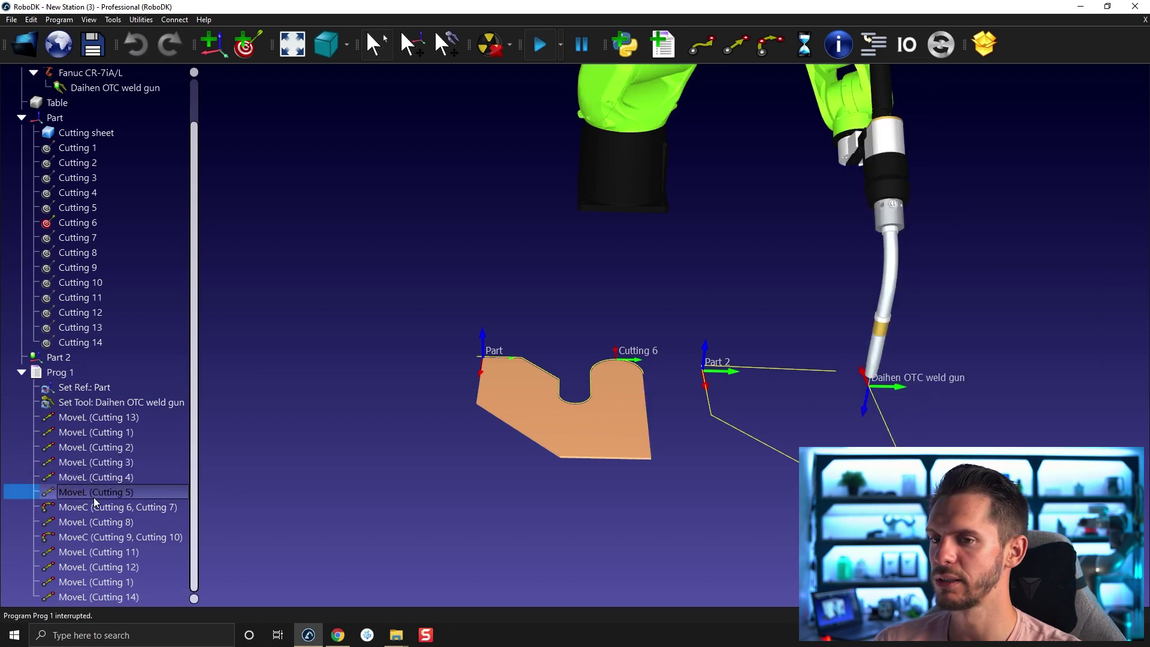
Preview the moves from Cutting 5 through Cutting 1, then return to Cutting 13.
left_click(106, 490)
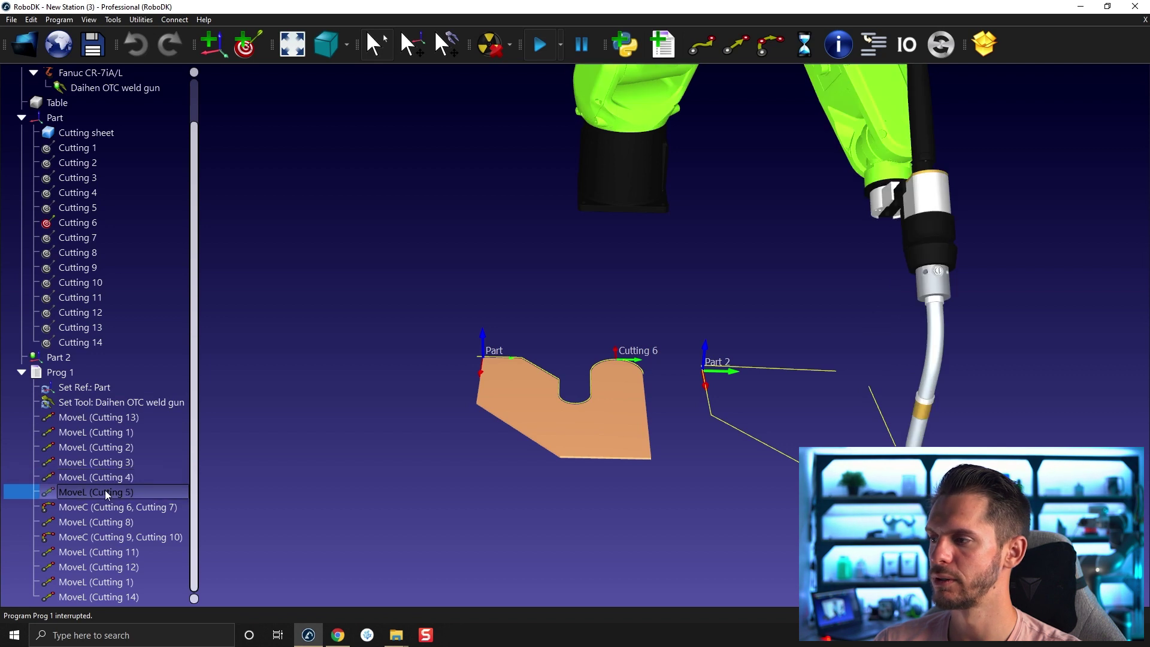
left_click(111, 506)
left_click(110, 521)
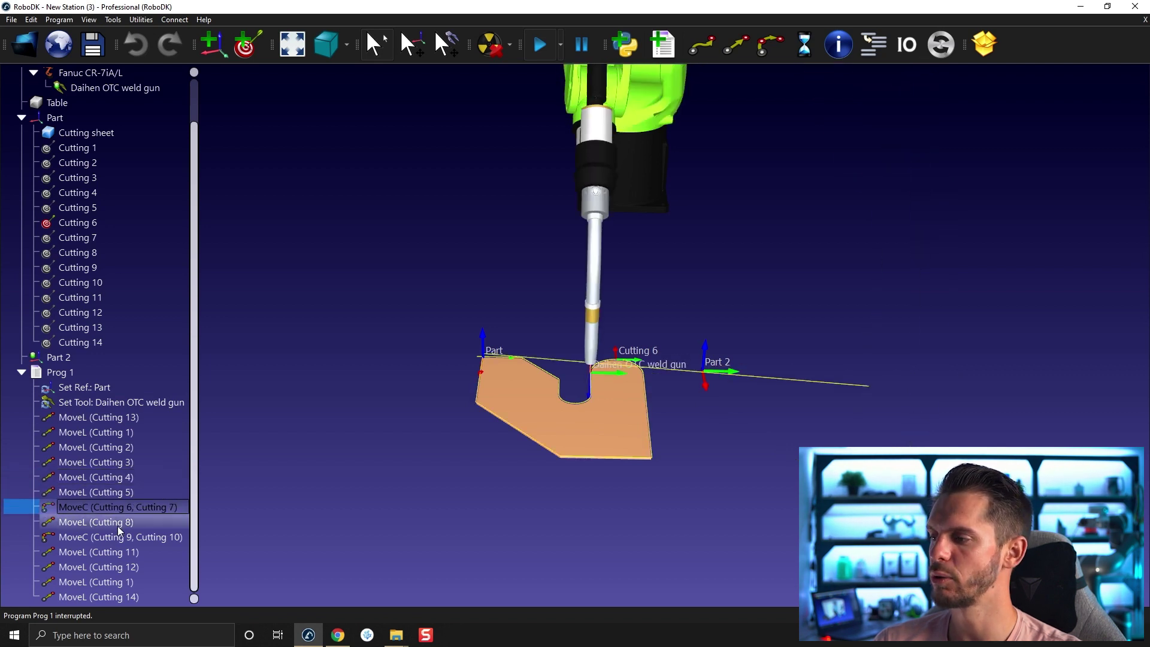
left_click(115, 537)
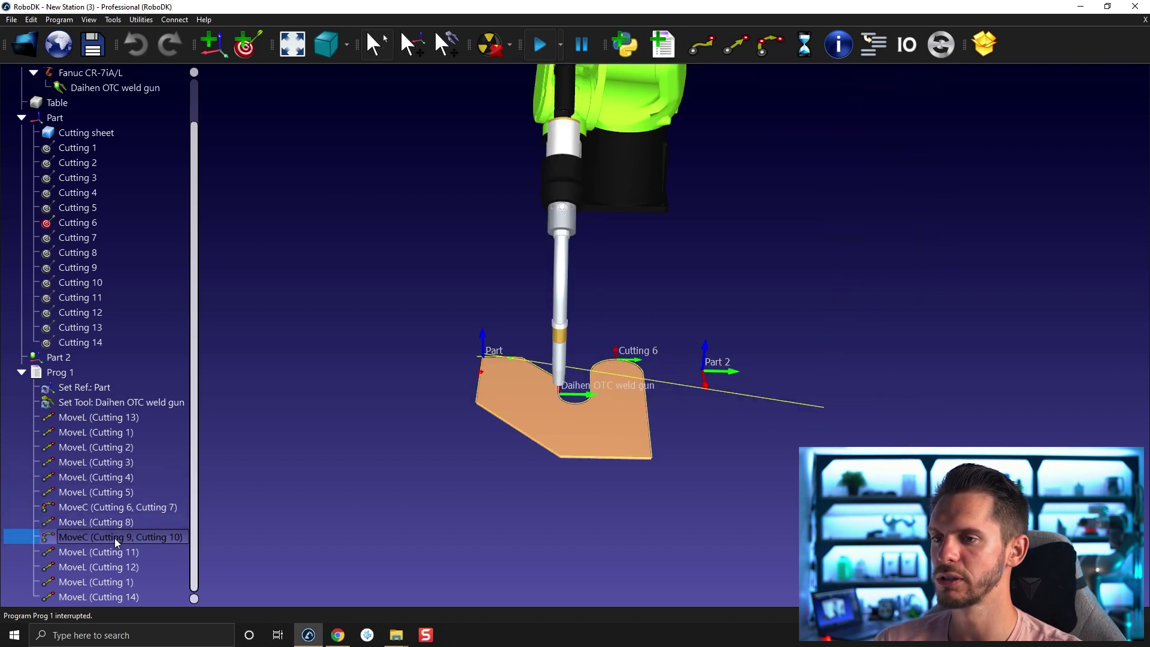
left_click(112, 552)
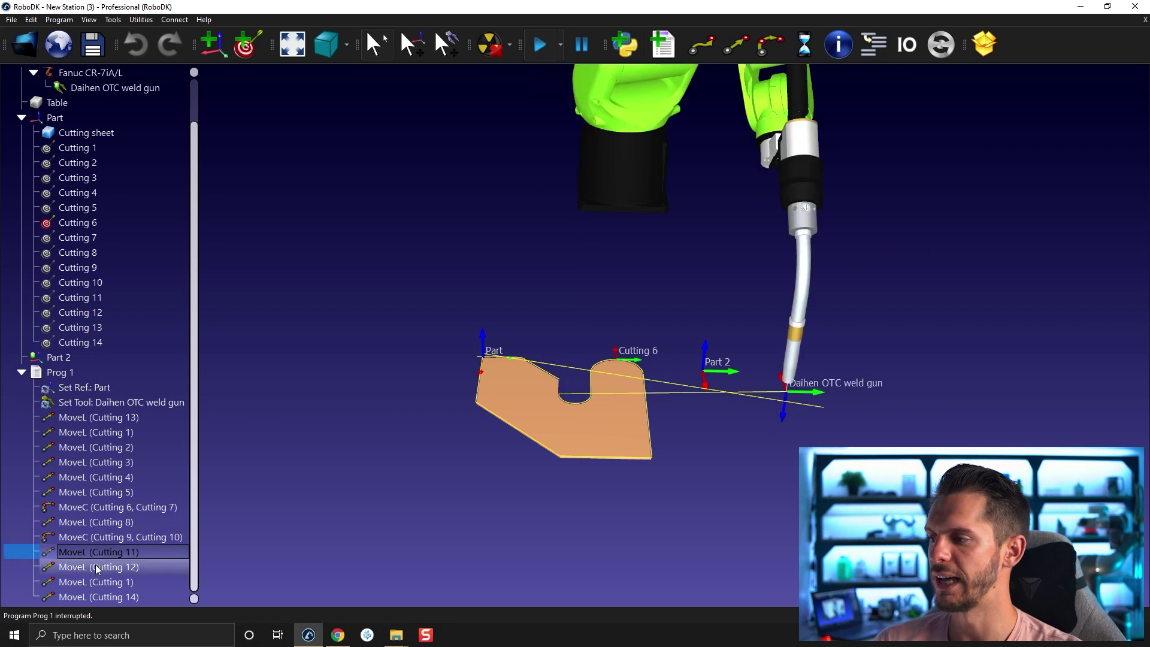
left_click(97, 565)
left_click(94, 582)
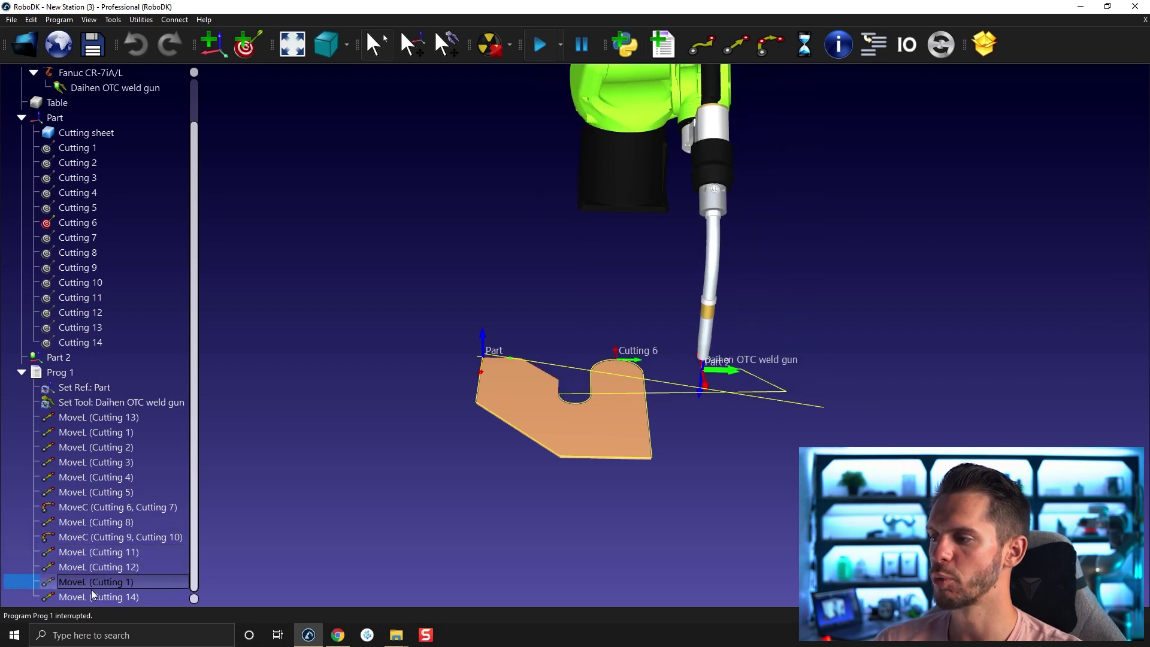
left_click(85, 417)
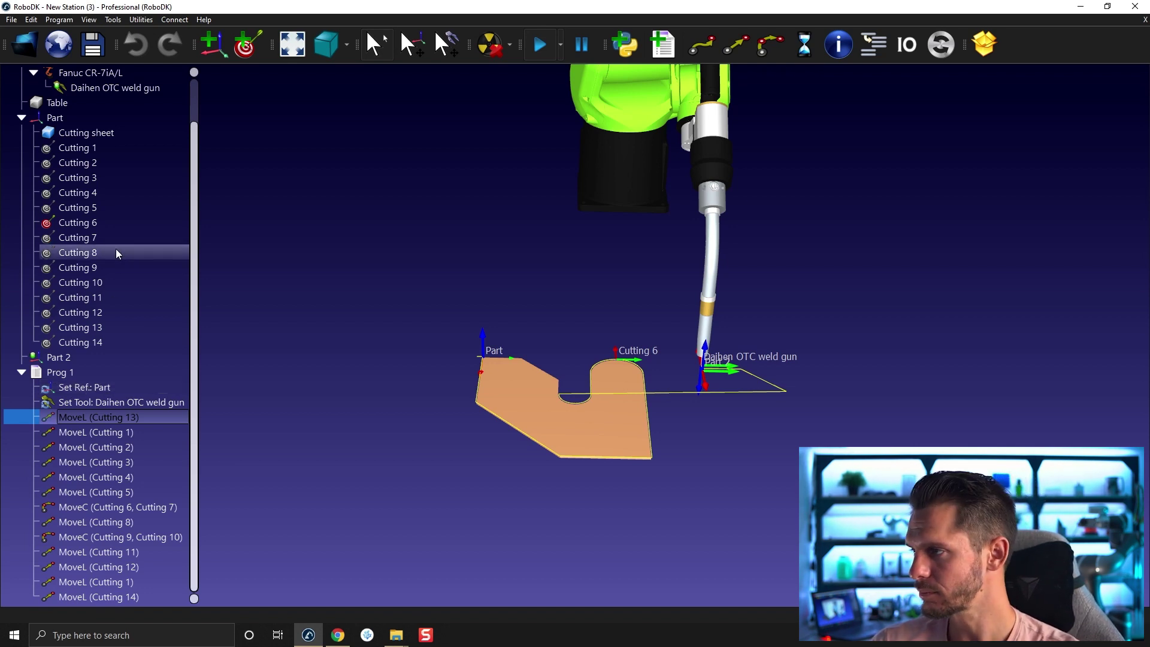
Hide the Cutting 6 target and locate the target used by the Cutting 13 move.
right_click(121, 218)
left_click(135, 278)
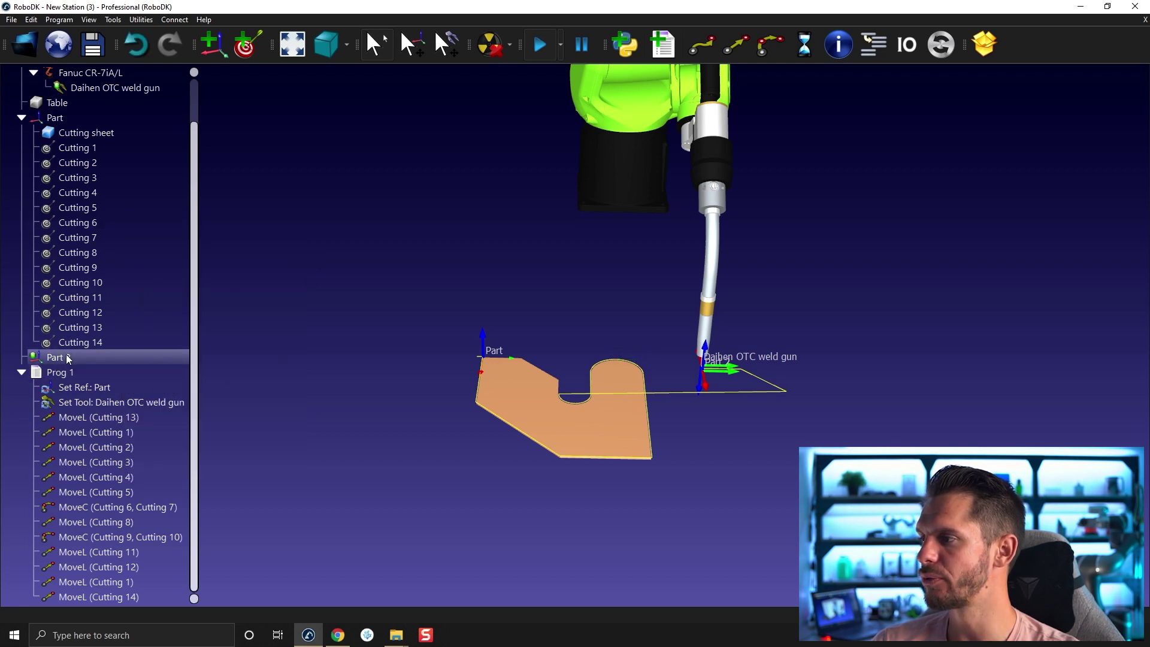
mouse_move(58, 356)
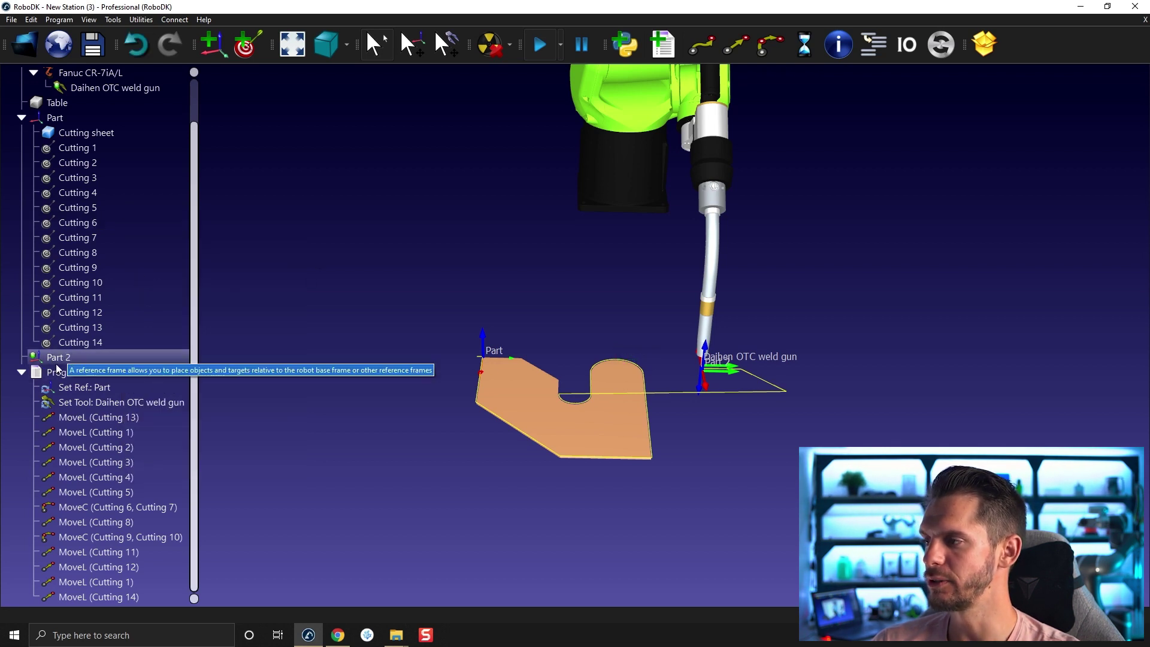
right_click(79, 419)
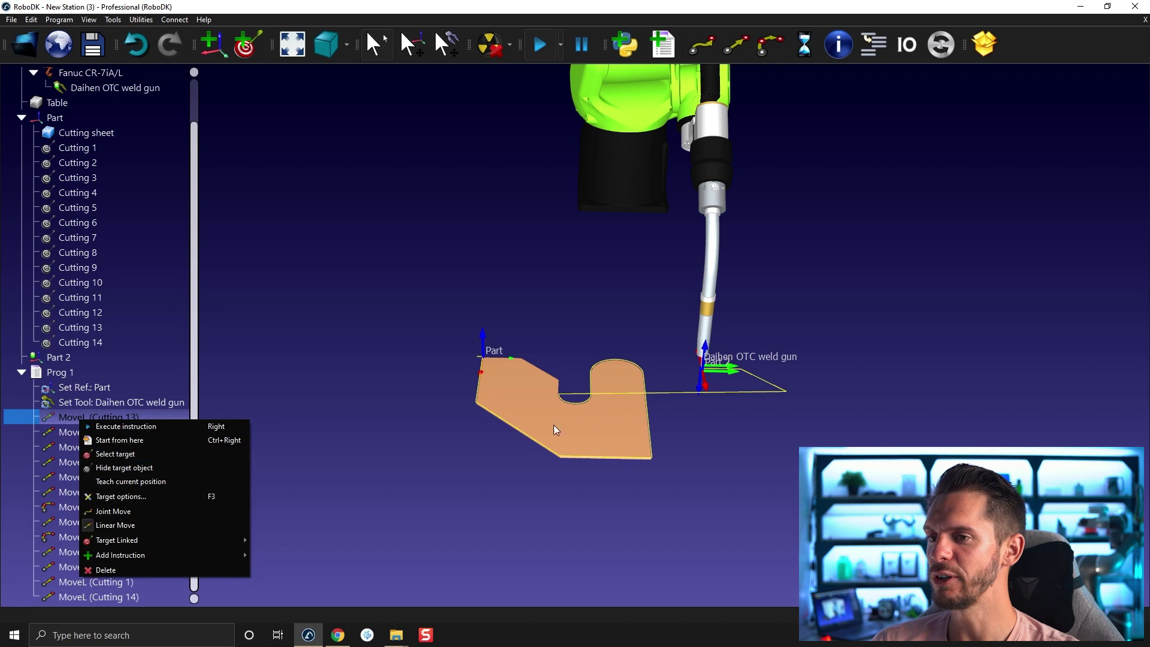
left_click(136, 453)
Run Prog 1 from the Cutting 13 move with fast simulation turned on.
right_click(104, 415)
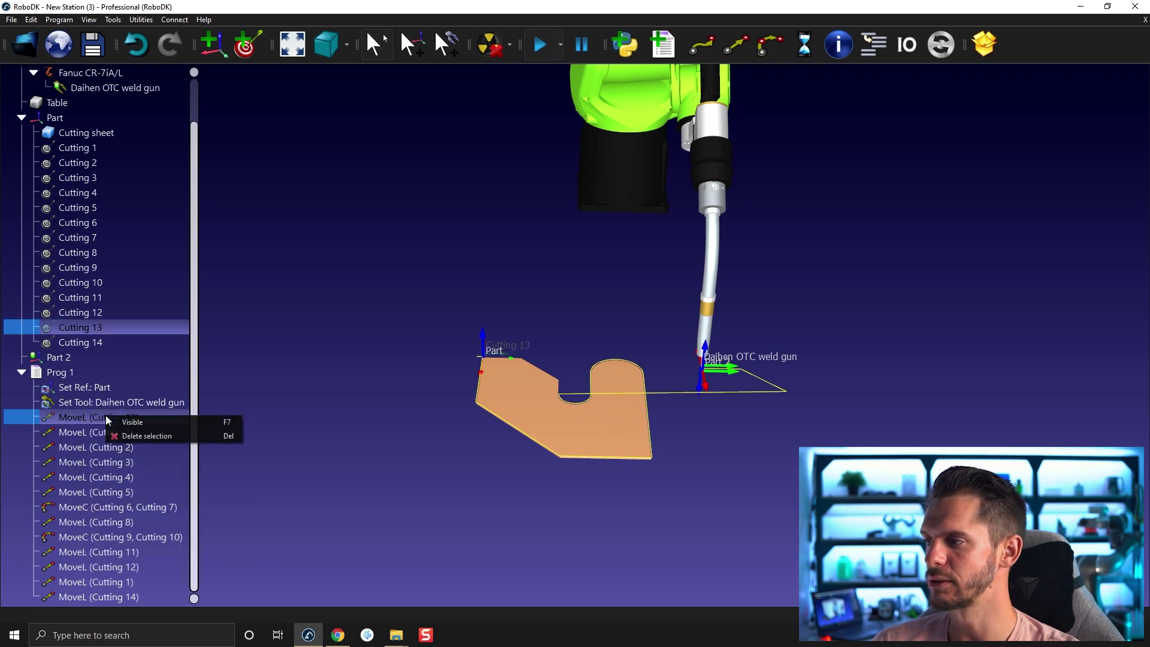
left_click(117, 422)
right_click(106, 419)
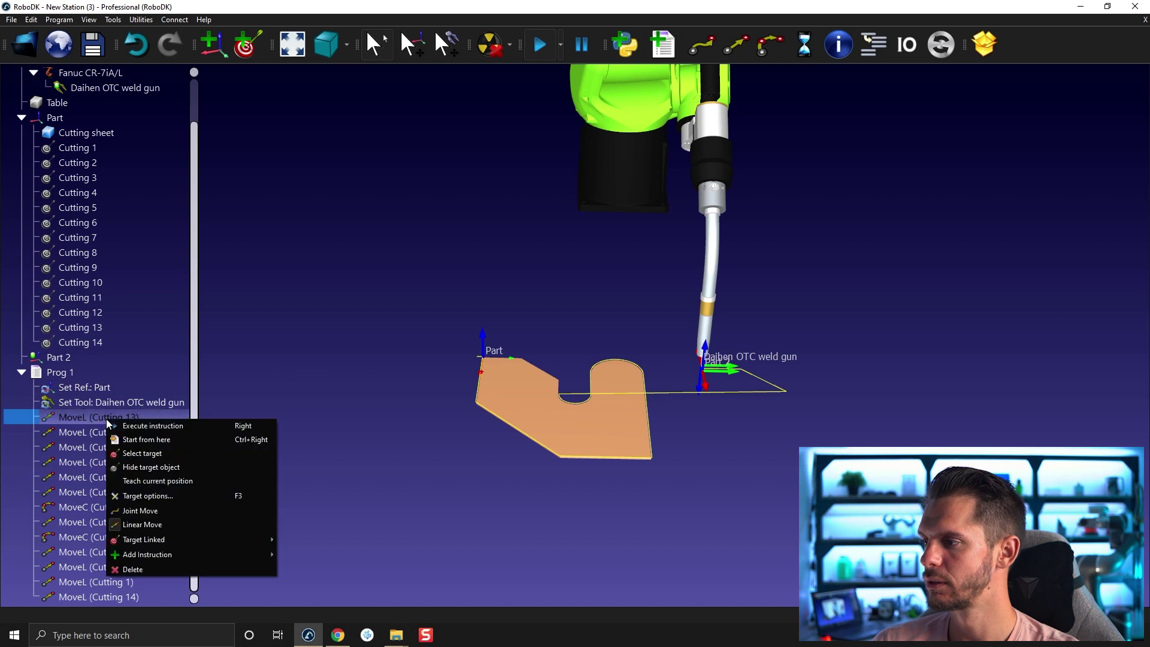
left_click(122, 440)
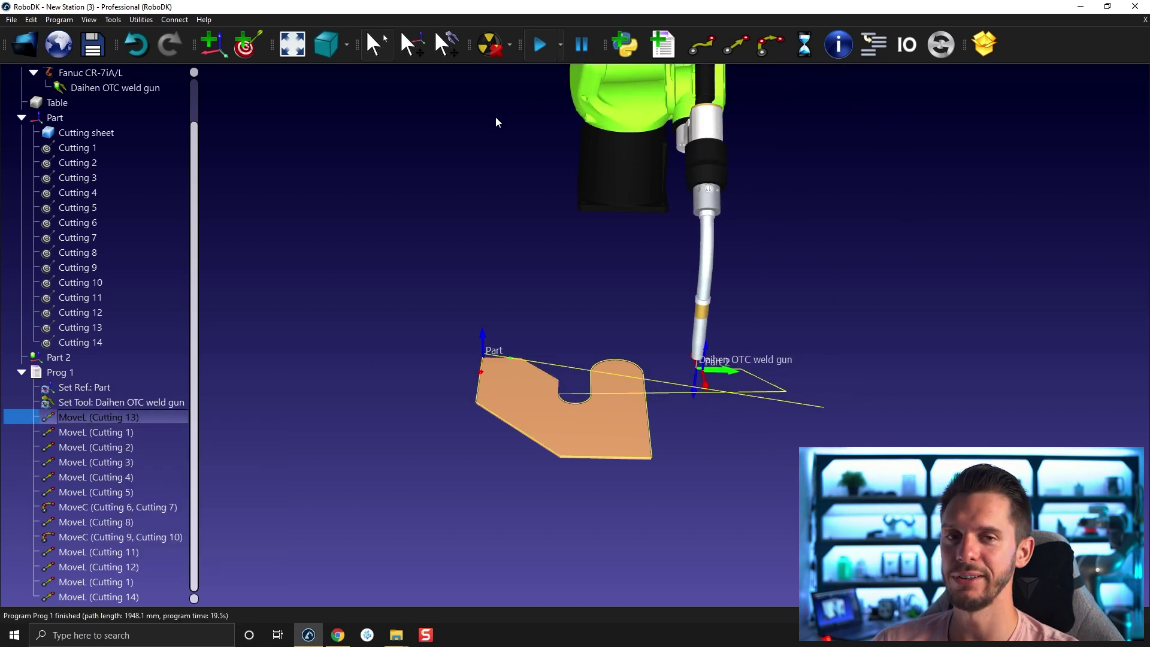
left_click(538, 44)
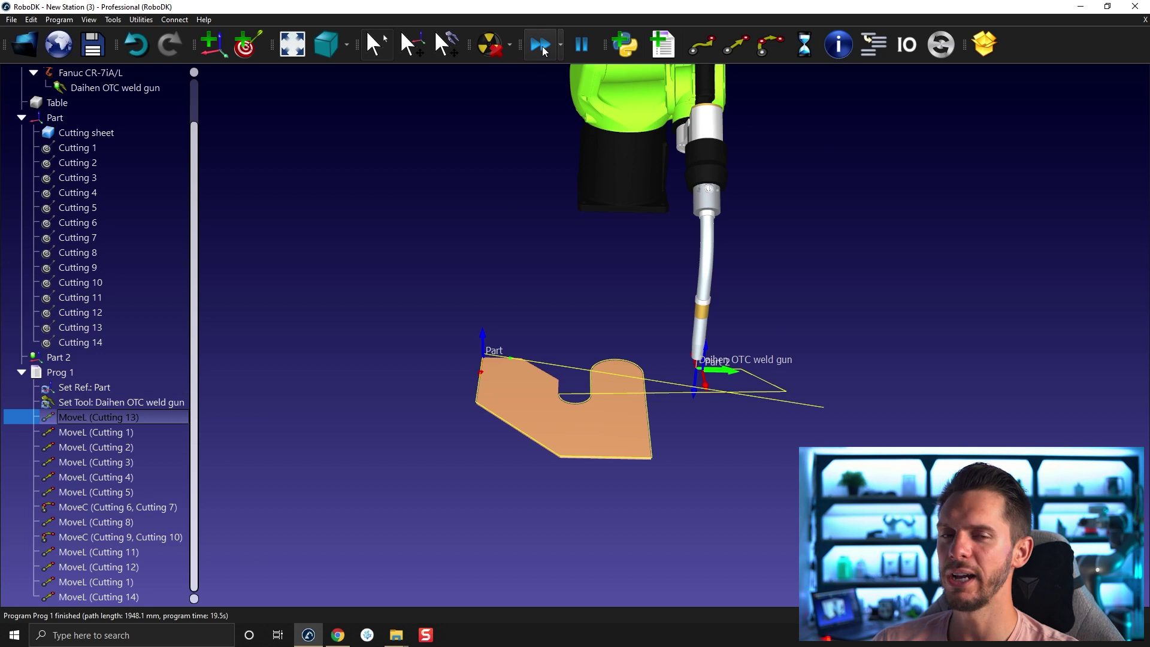
left_click(69, 357)
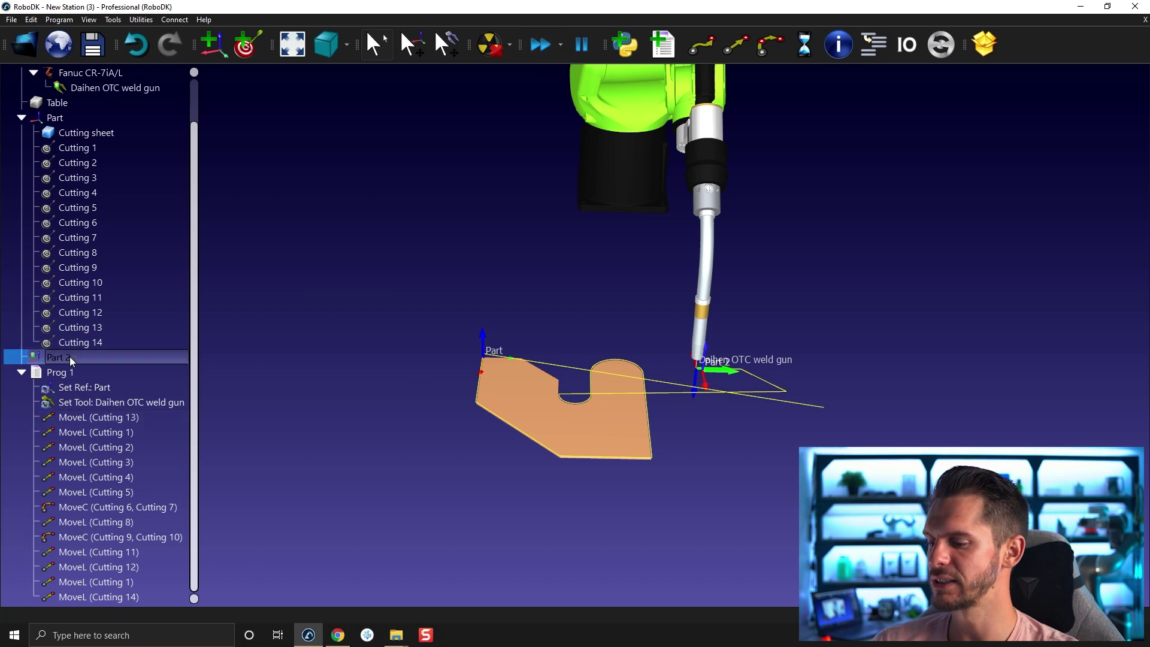
Confirm the frame name 'Part 2' and rerun Prog 1 from the Cutting 13 move.
left_click(68, 356)
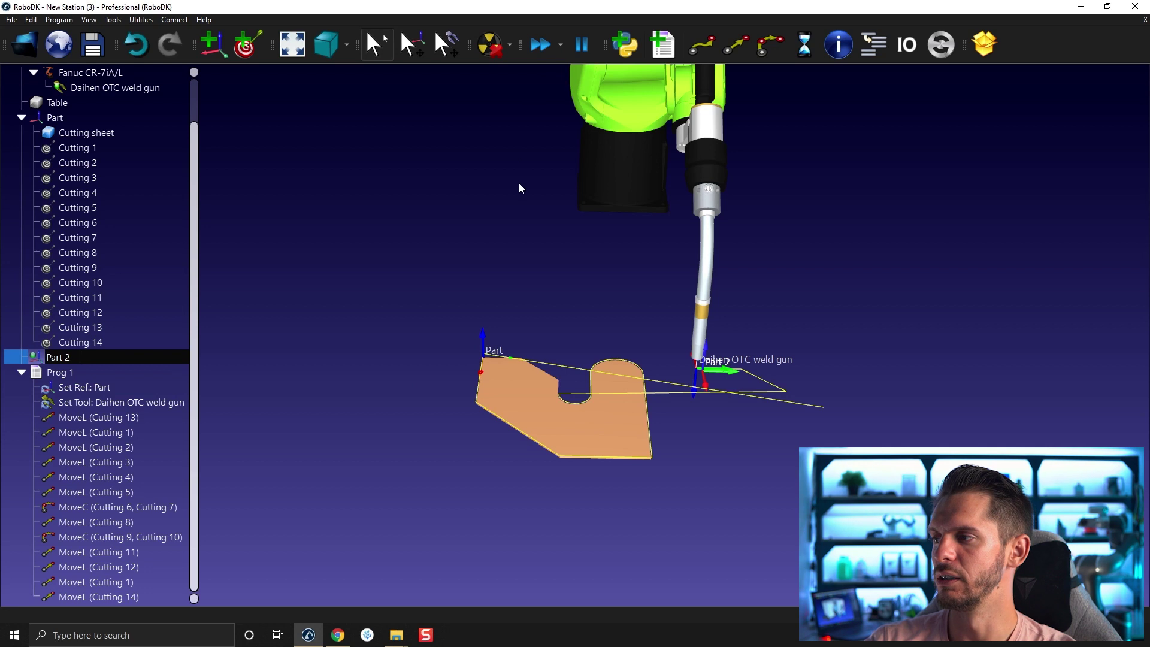
key("Return")
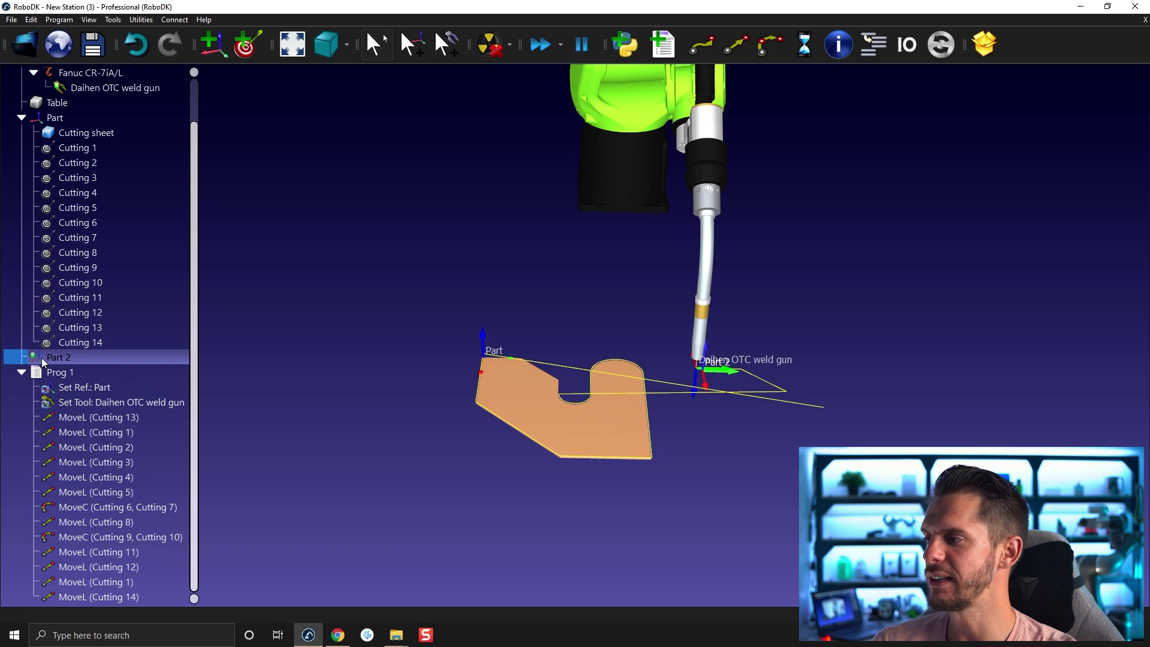
right_click(94, 420)
left_click(111, 445)
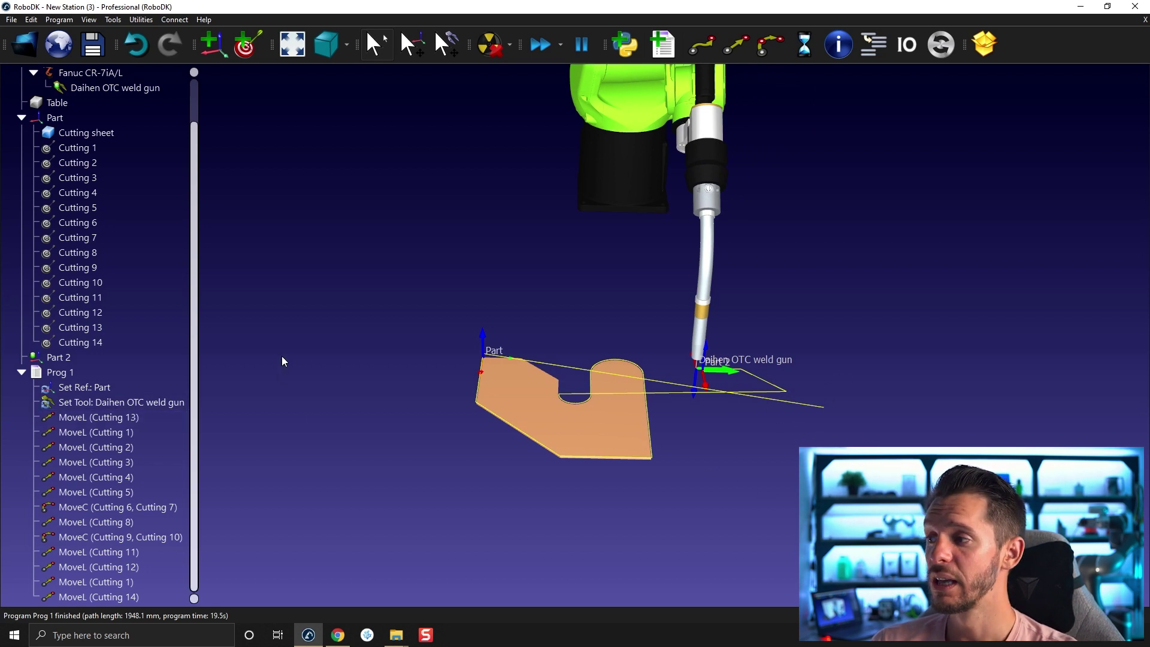
Link Prog 1's Set Ref. instruction to Part 2 and run the program.
right_click(124, 384)
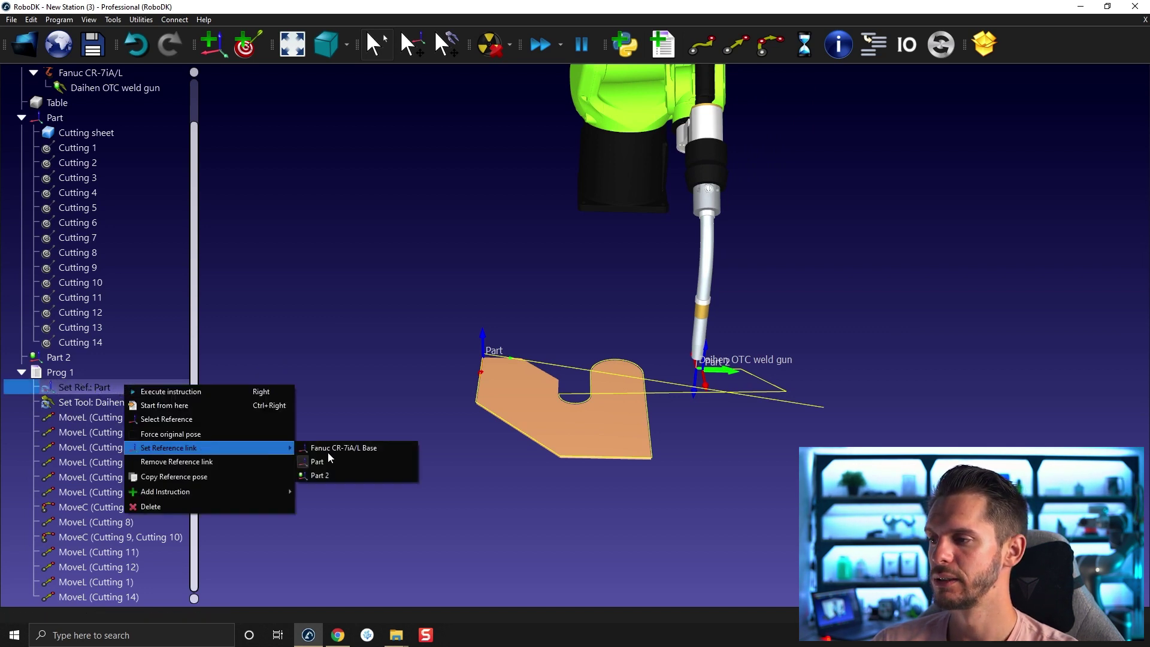
left_click(366, 474)
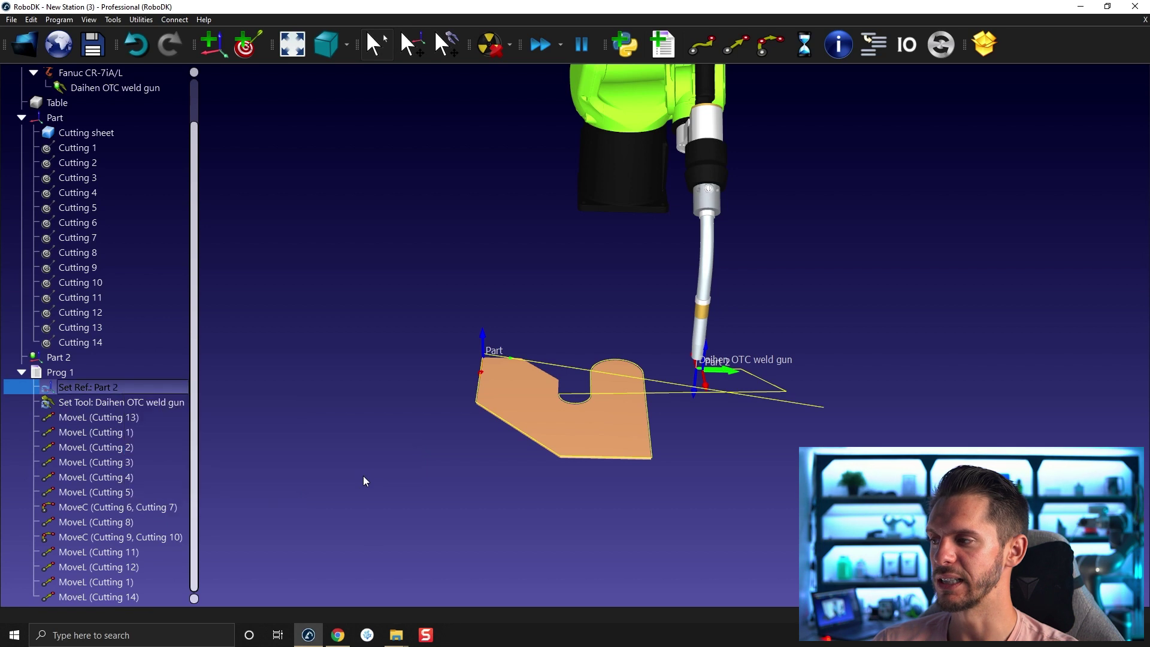
double_click(112, 375)
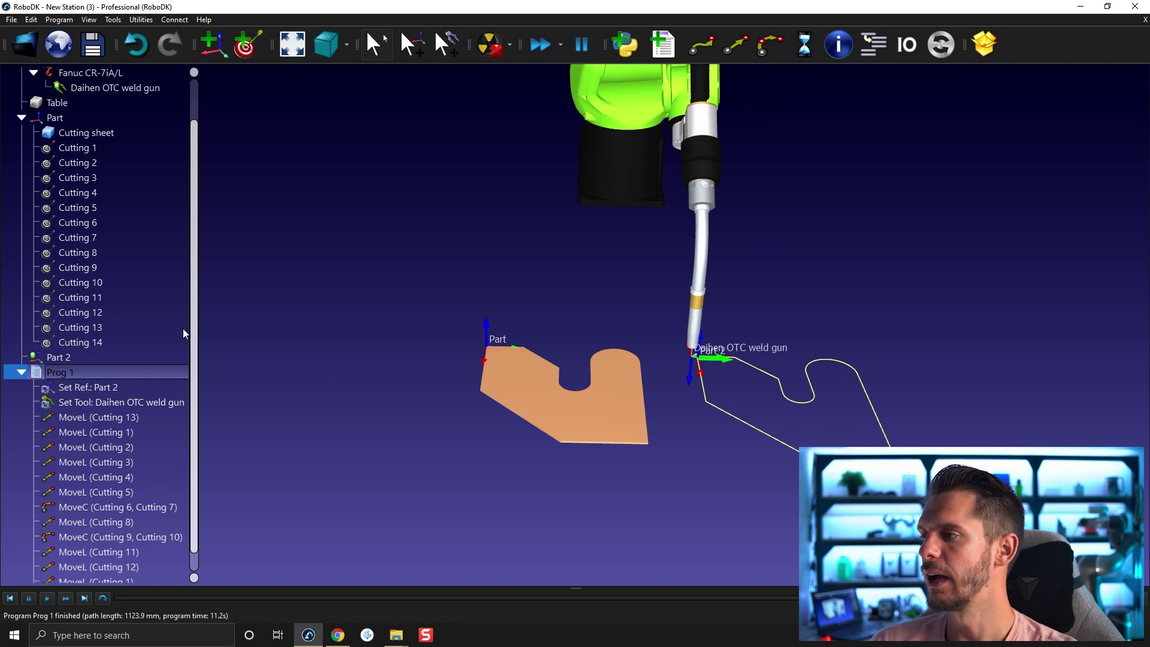
Move the weld gun to Cutting 9, then Cutting 8, then back to Cutting 9.
double_click(91, 267)
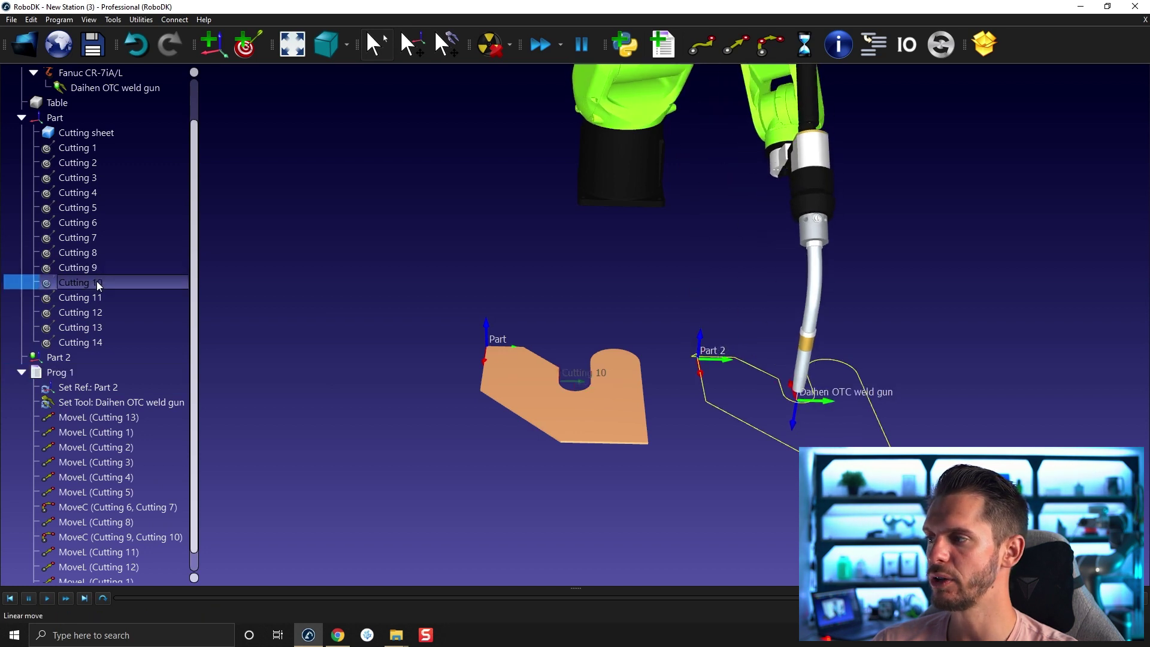
double_click(104, 256)
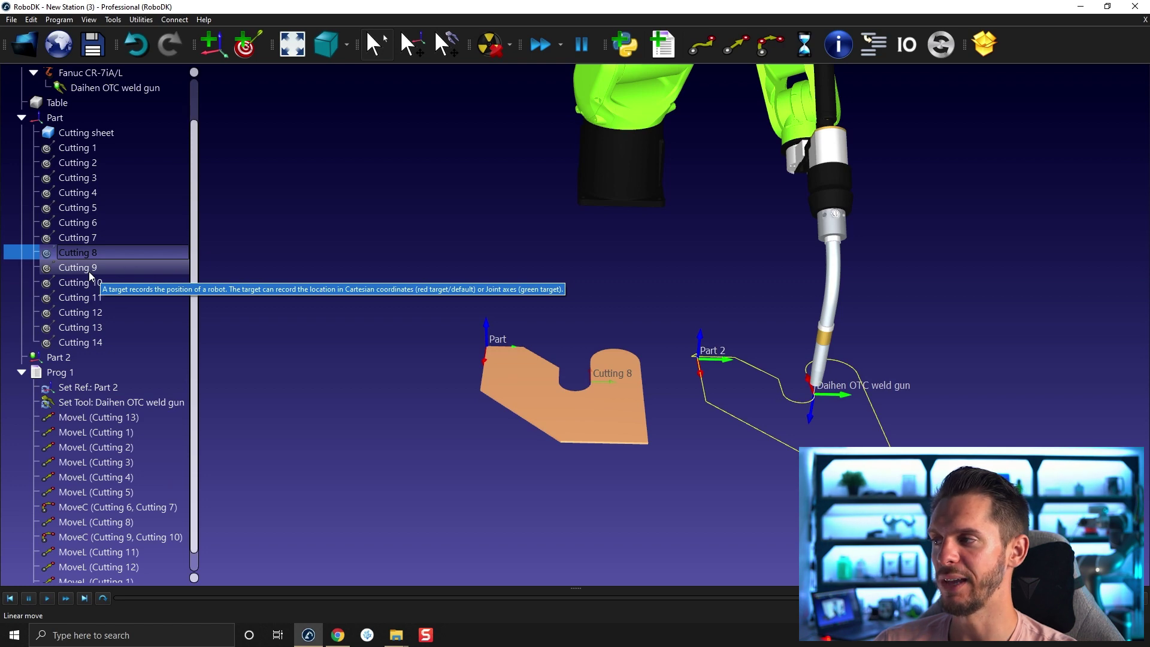
double_click(89, 271)
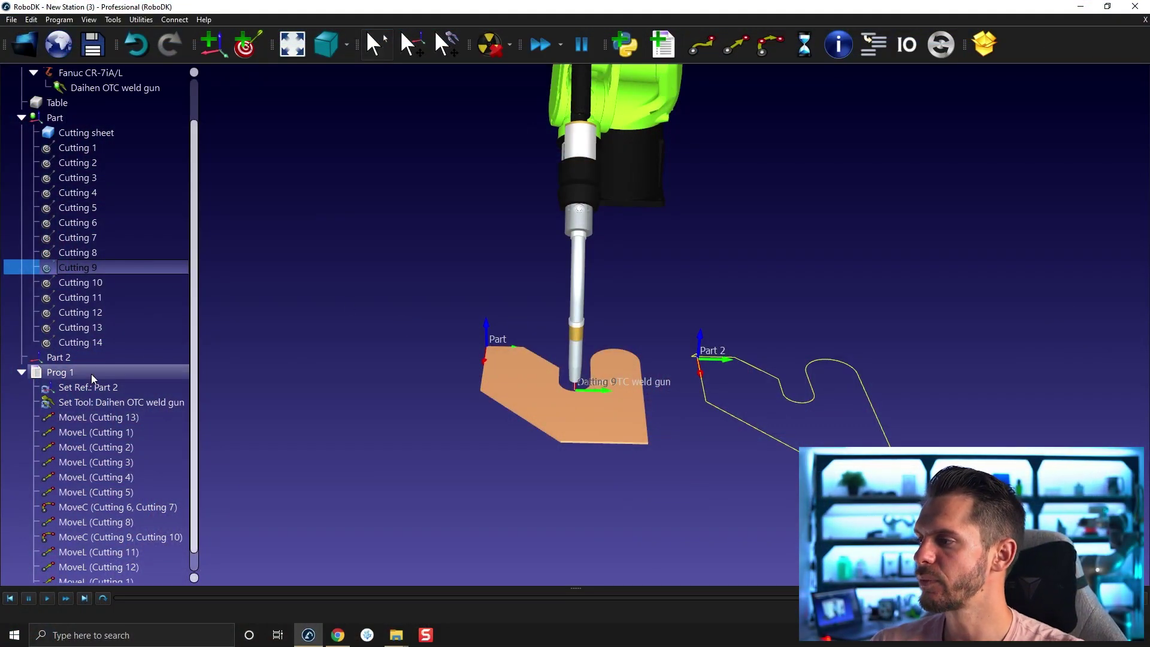
Rename the program Prog1 to Cutting.
left_click(26, 371)
left_click(87, 423)
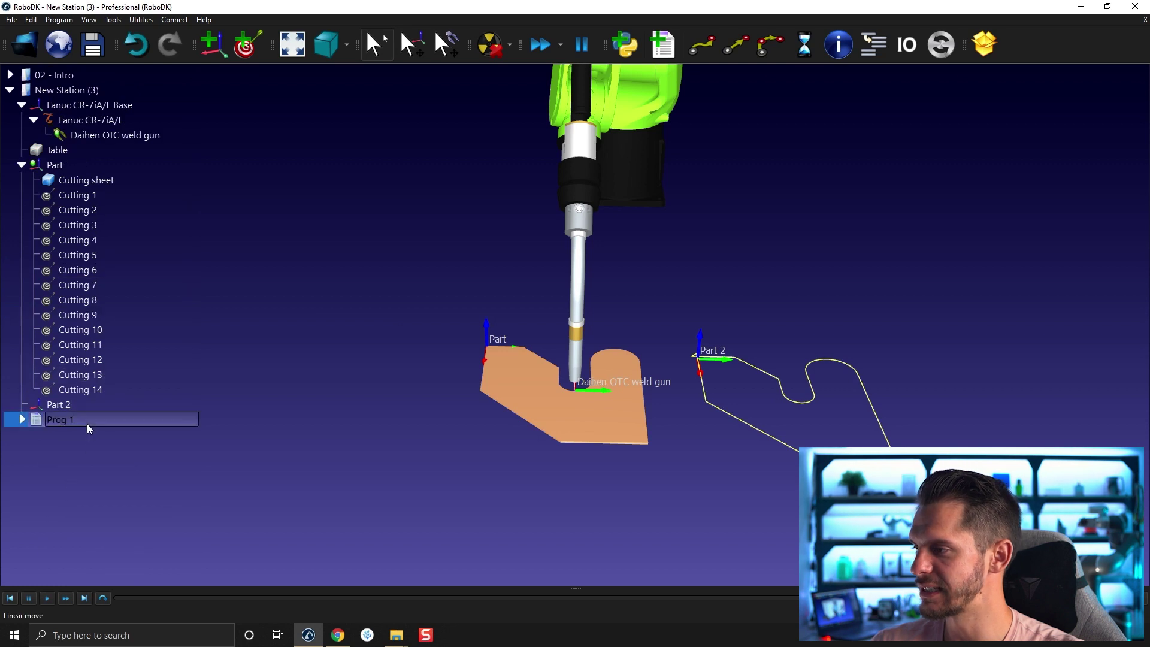
key("BackSpace")
key("BackSpace")
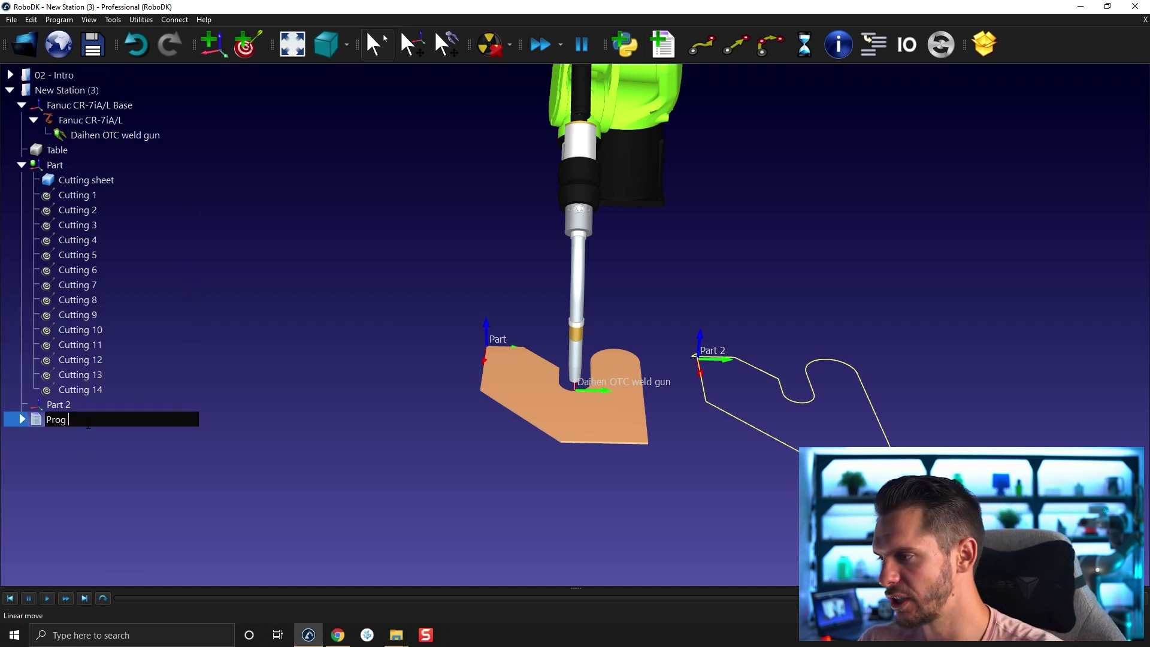
key("BackSpace")
key("BackSpace")
key("BackSpace")
type("utting")
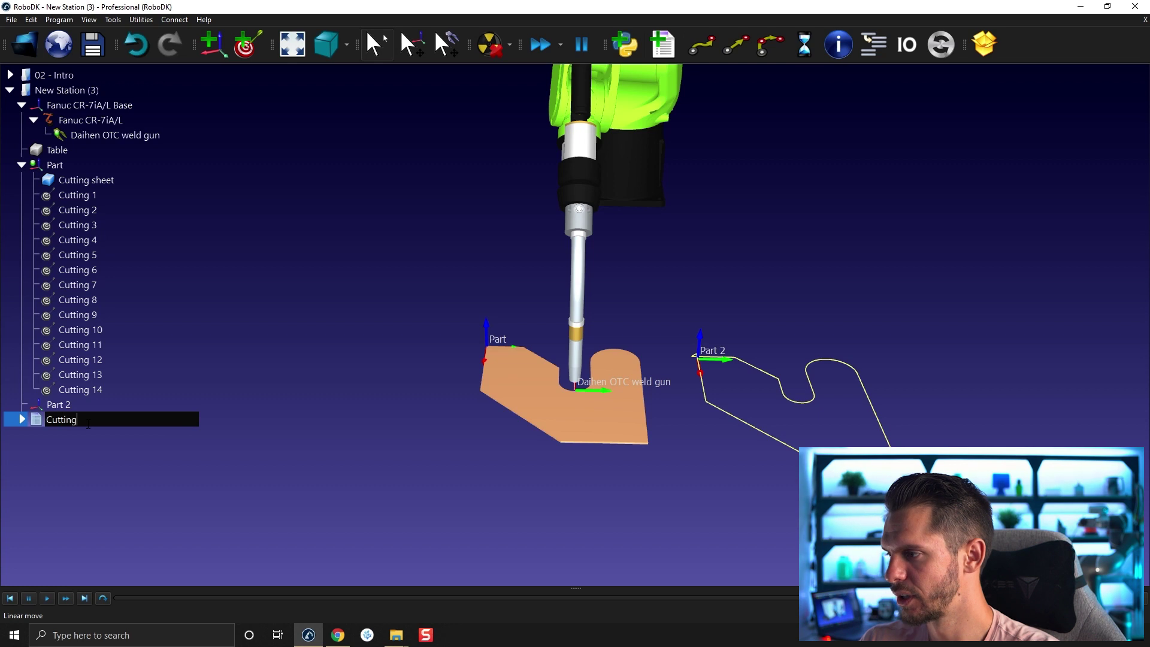
key("Return")
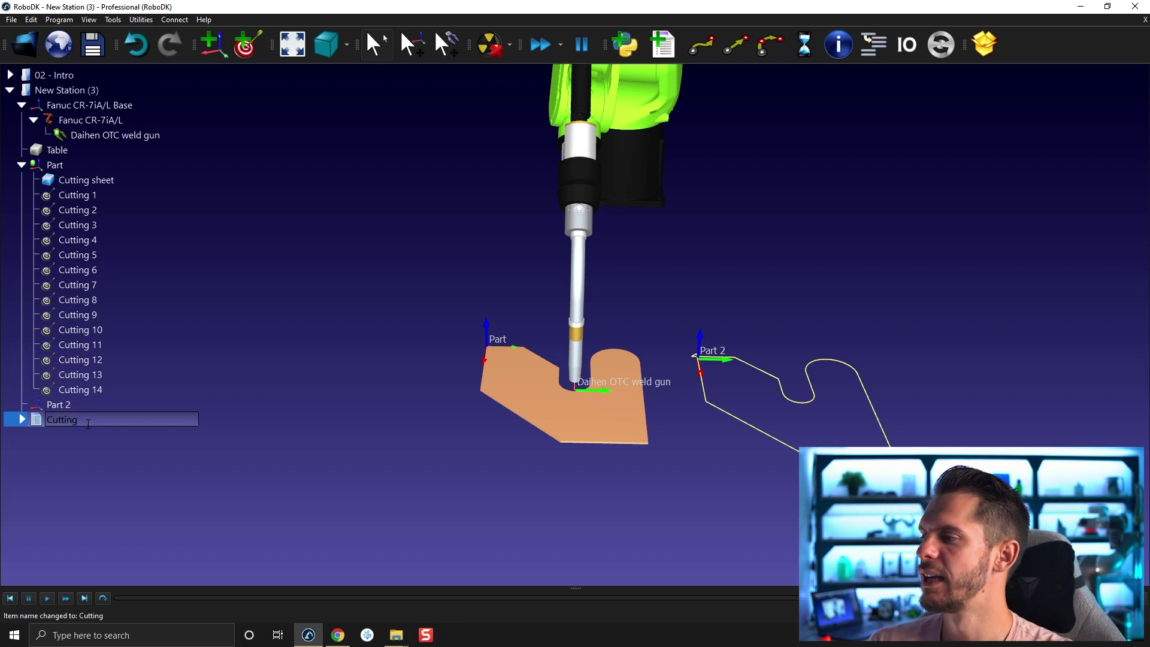
Delete the Set Ref.: Part 2 instruction from the Cutting program.
left_click(24, 417)
left_click(77, 438)
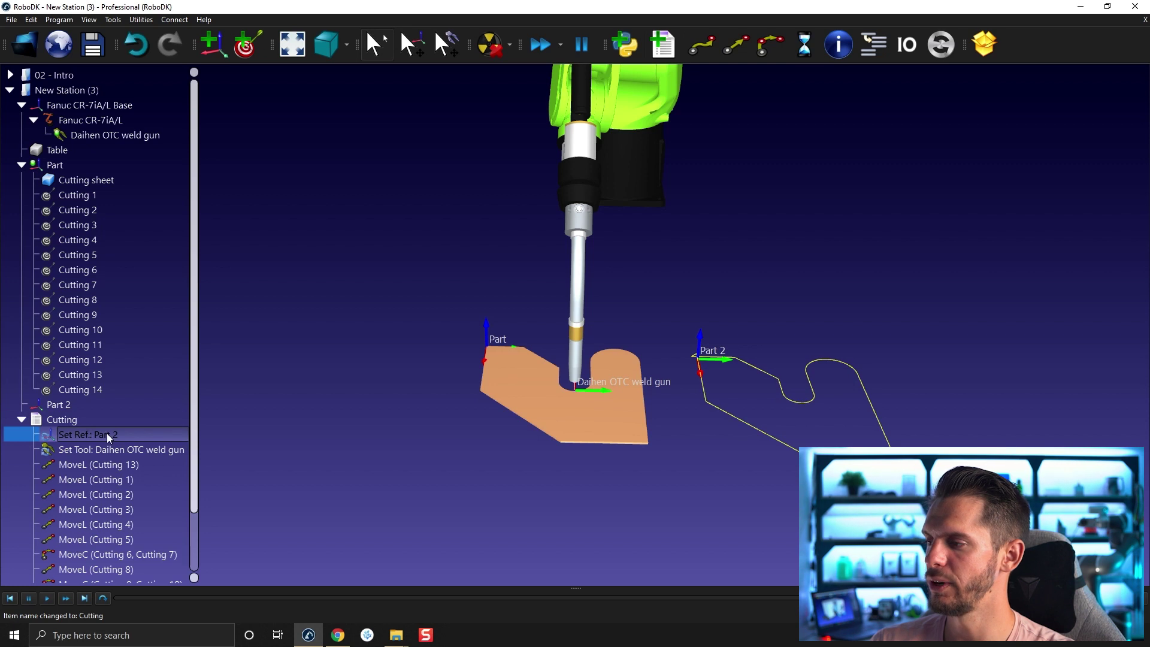
key("Delete")
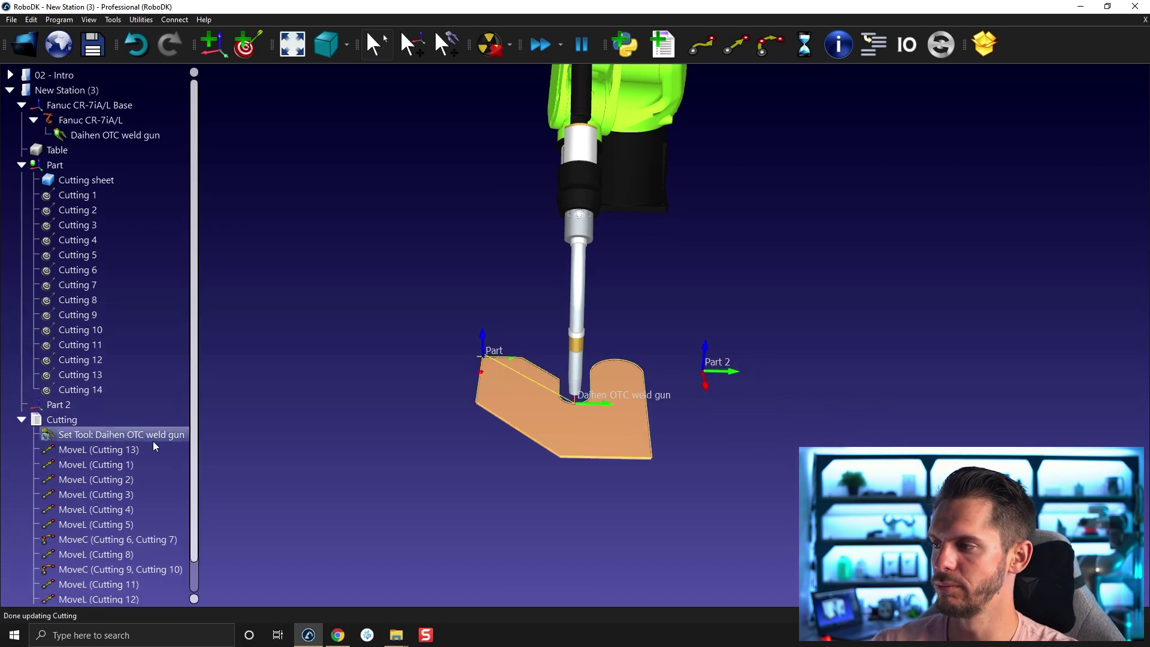
Add a new empty program named Main_Cutting.
left_click(22, 420)
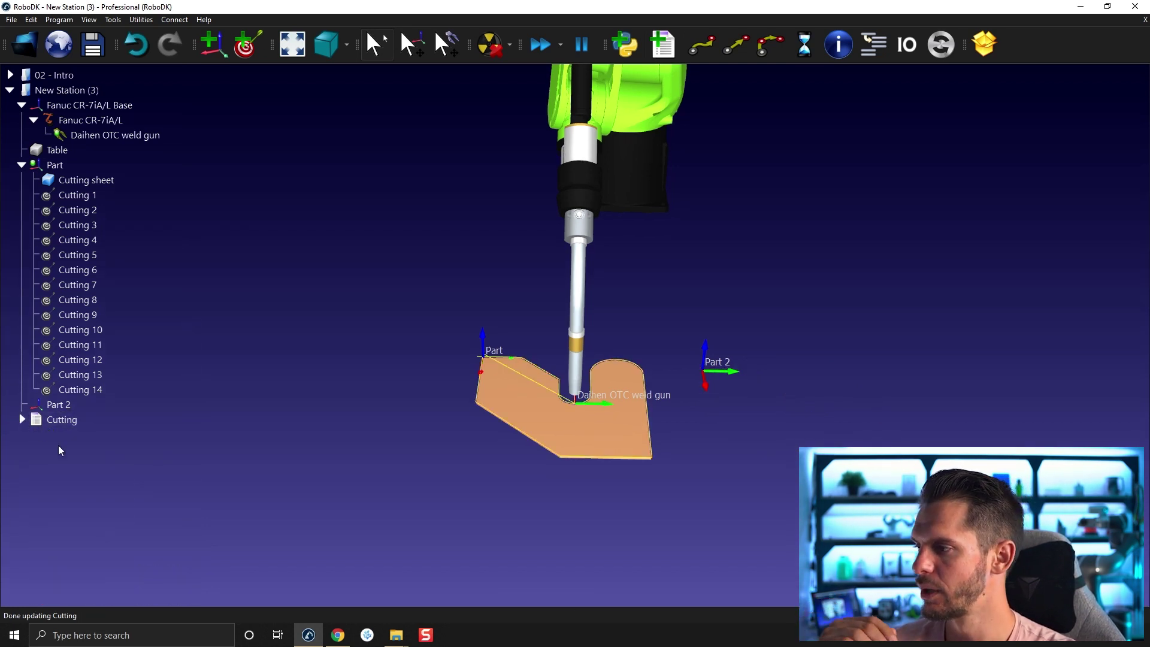
left_click(657, 46)
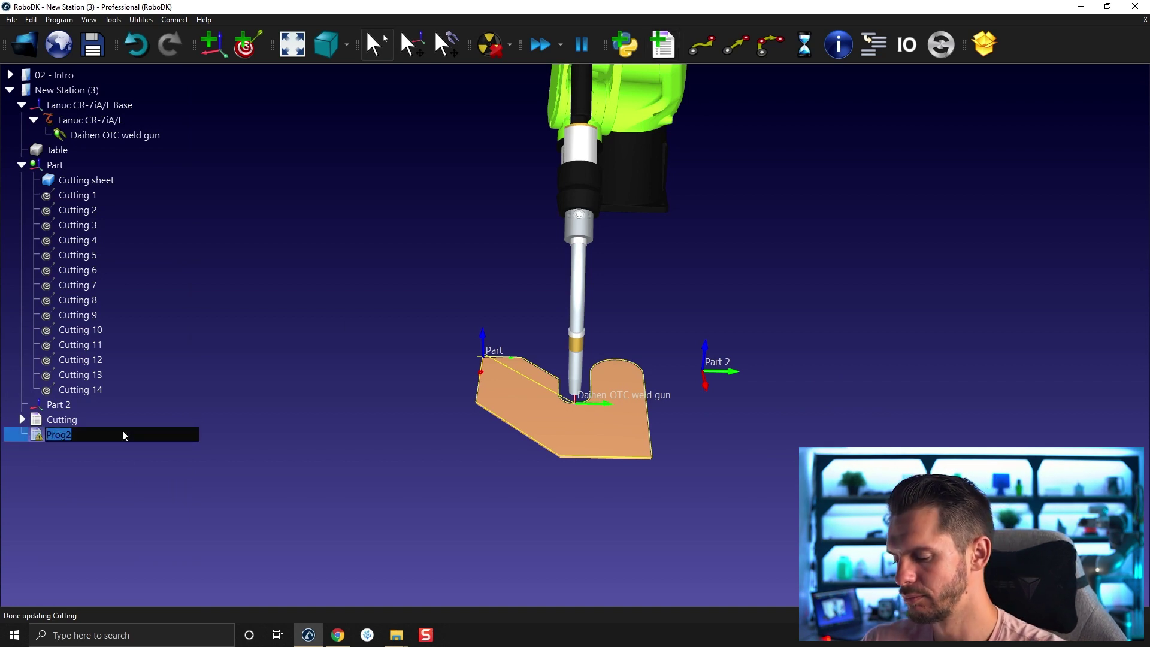
type("Main_Cutt")
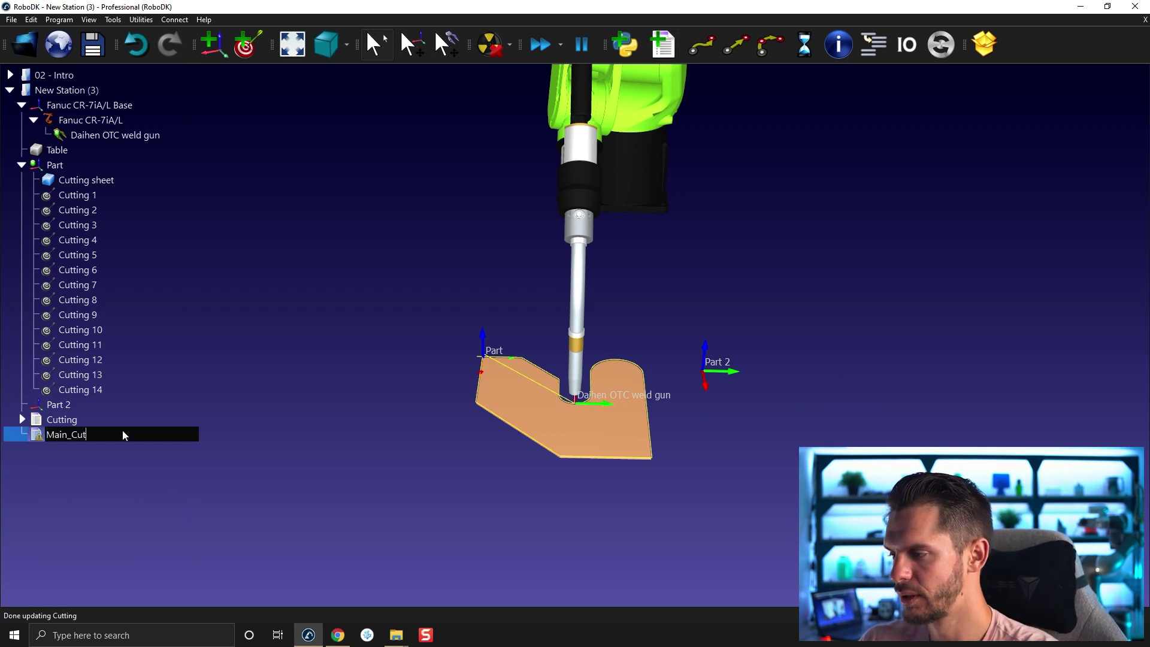
type("ing")
key("Return")
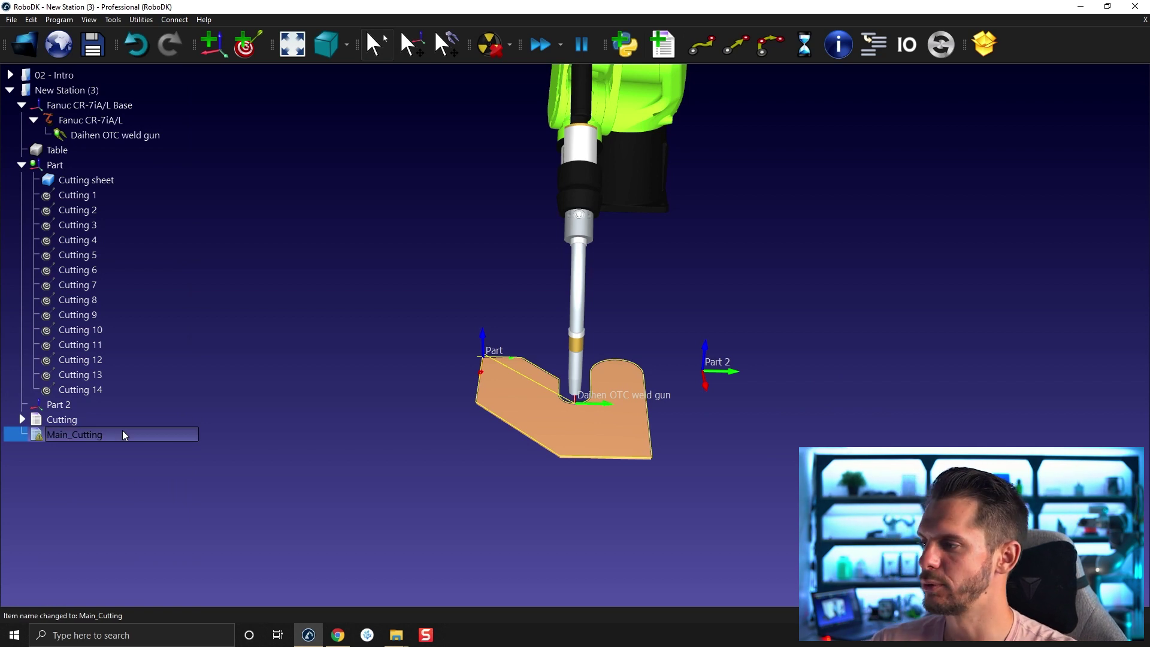
Add a program call instruction to Main_Cutting that calls the Cutting program.
right_click(124, 435)
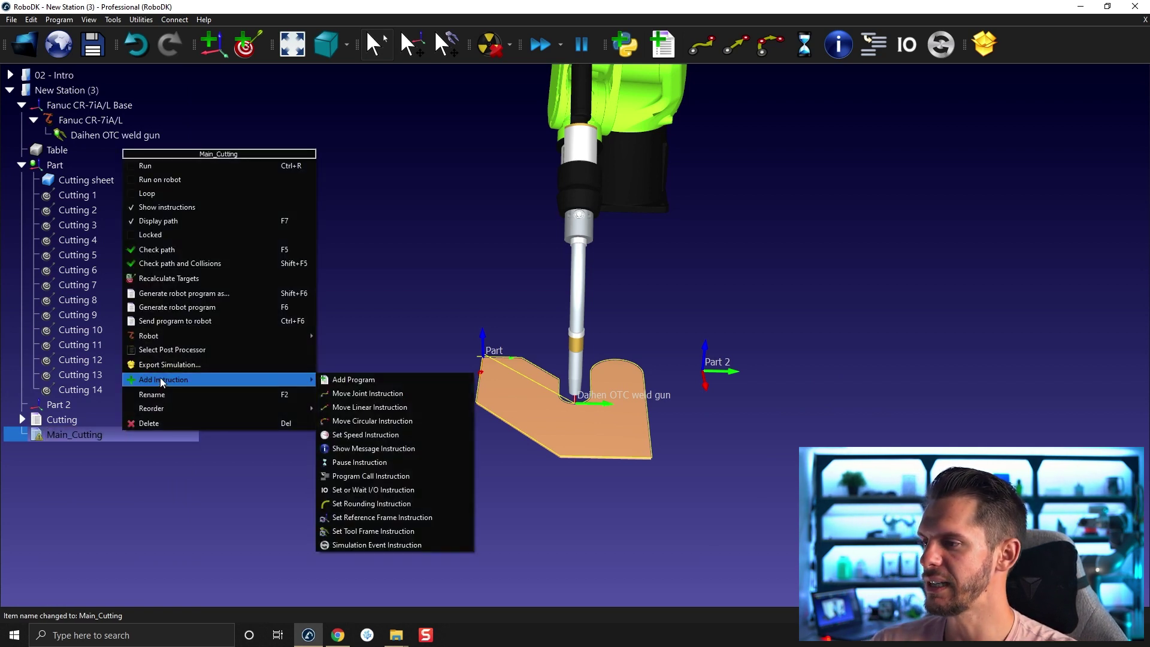
mouse_move(164, 379)
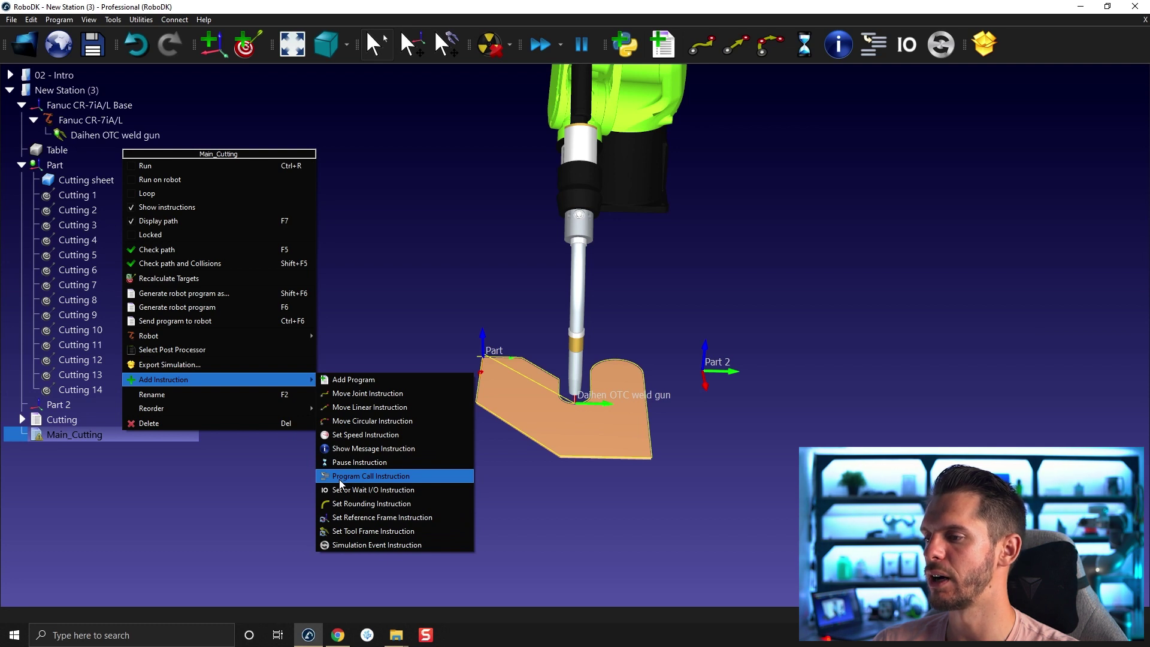
left_click(340, 479)
left_click(627, 246)
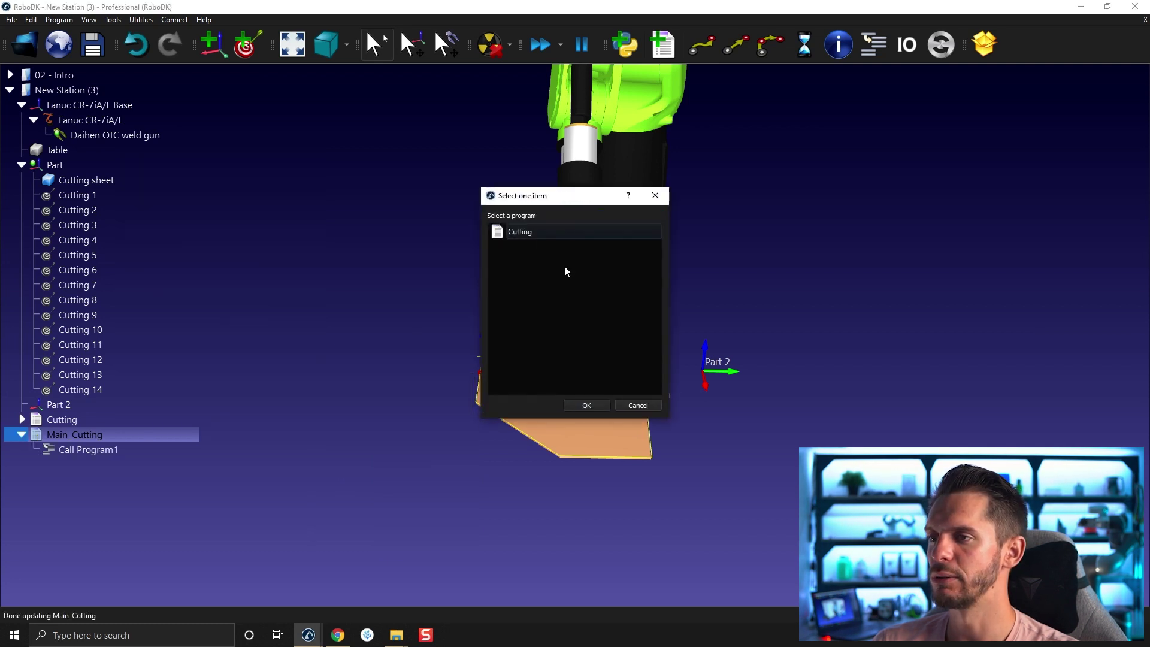
left_click(531, 229)
left_click(583, 405)
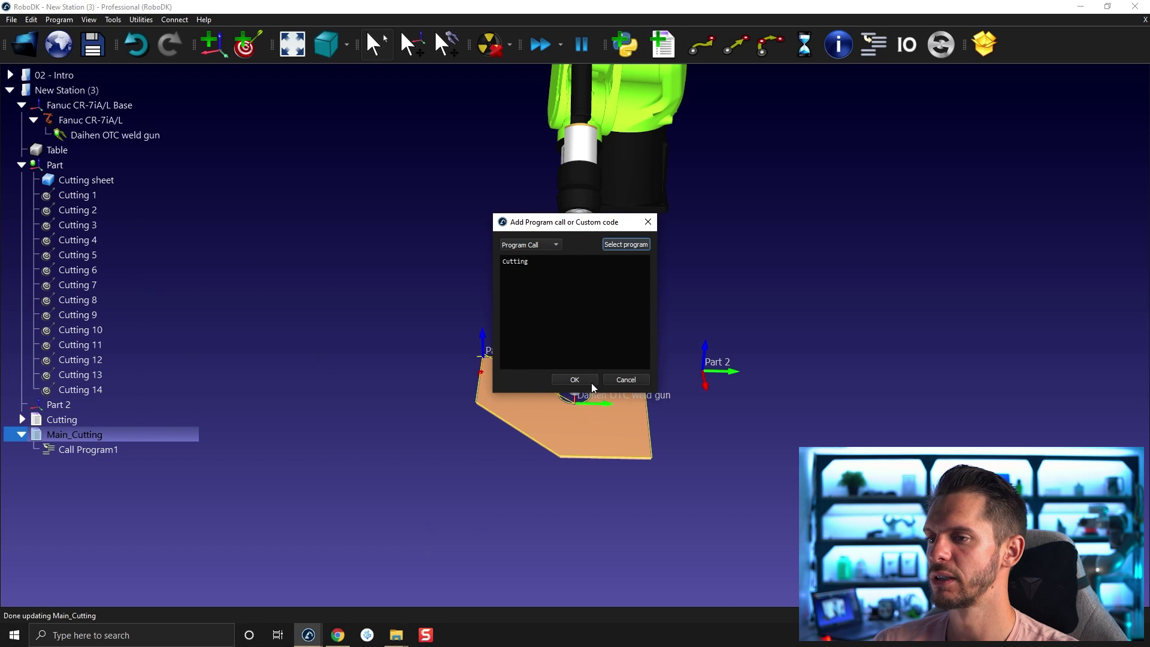
left_click(591, 384)
left_click(95, 449)
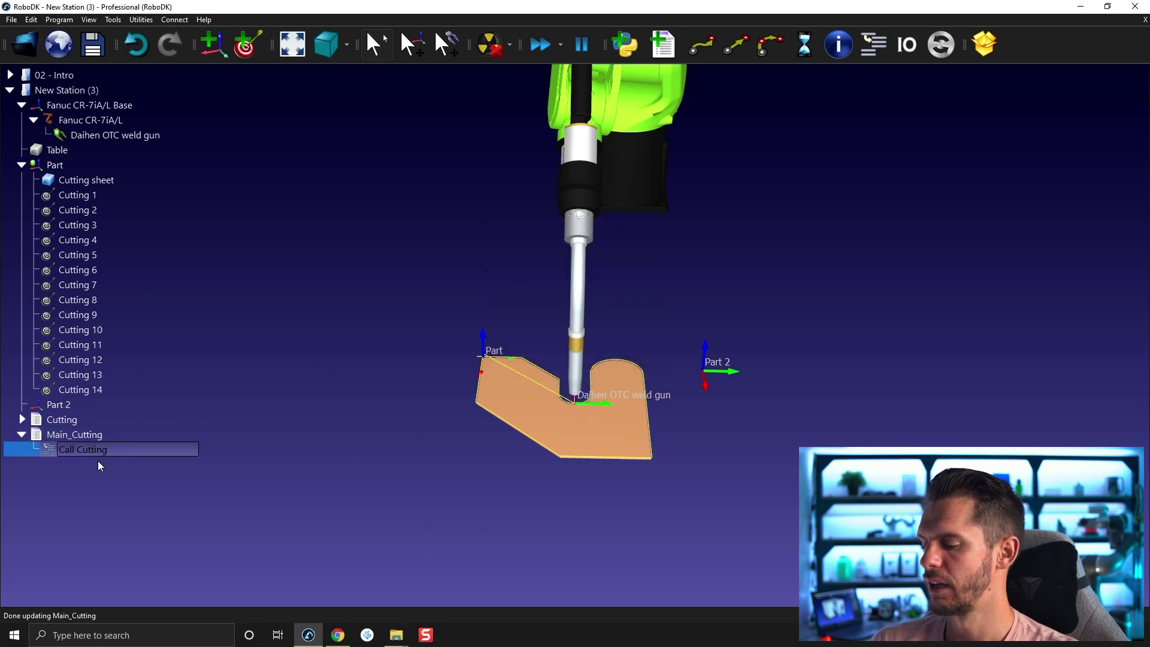
right_click(101, 449)
mouse_move(139, 496)
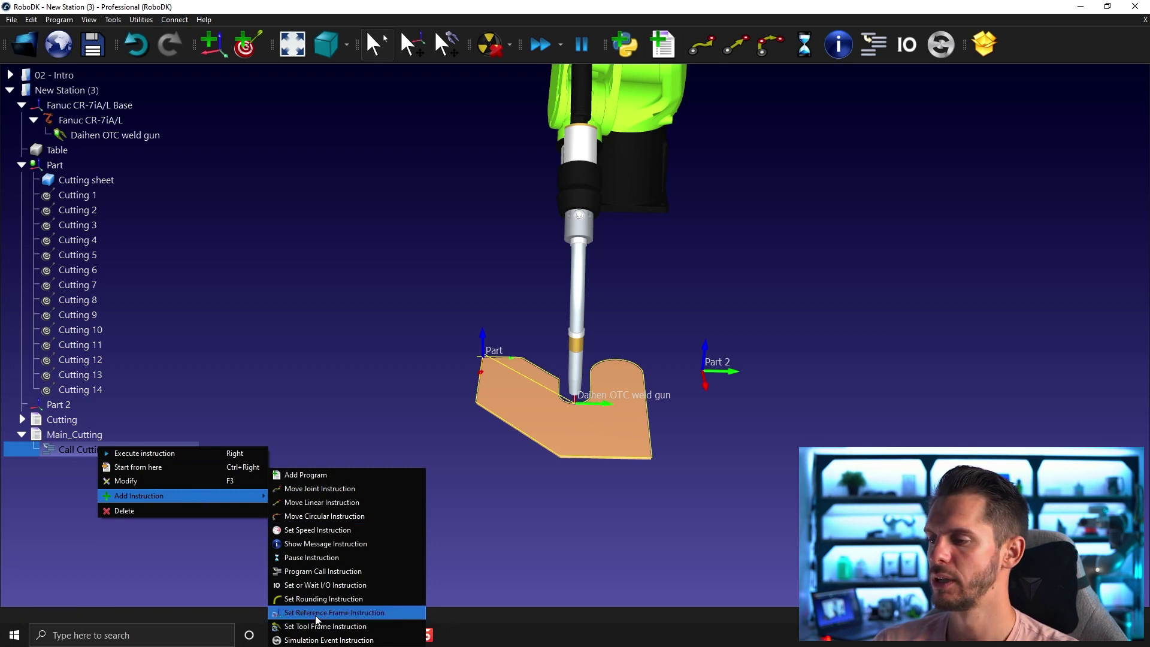
Add a Set Reference Frame instruction linked to Part, with Call Cutting placed after it.
left_click(316, 613)
right_click(118, 464)
mouse_move(162, 524)
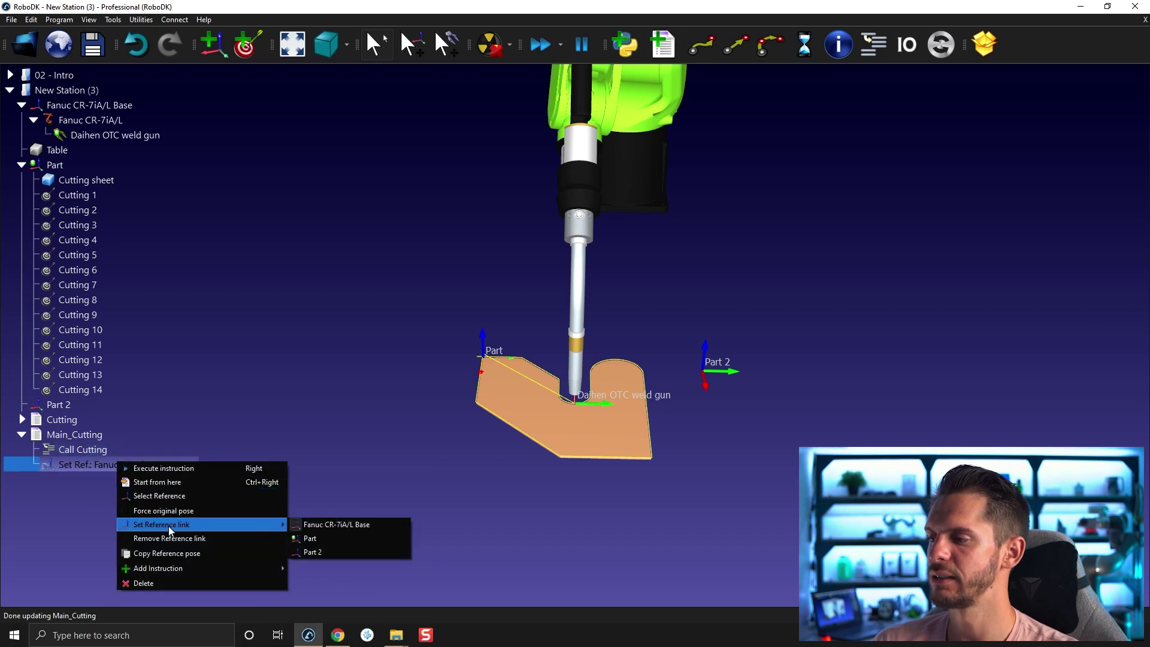
left_click(331, 539)
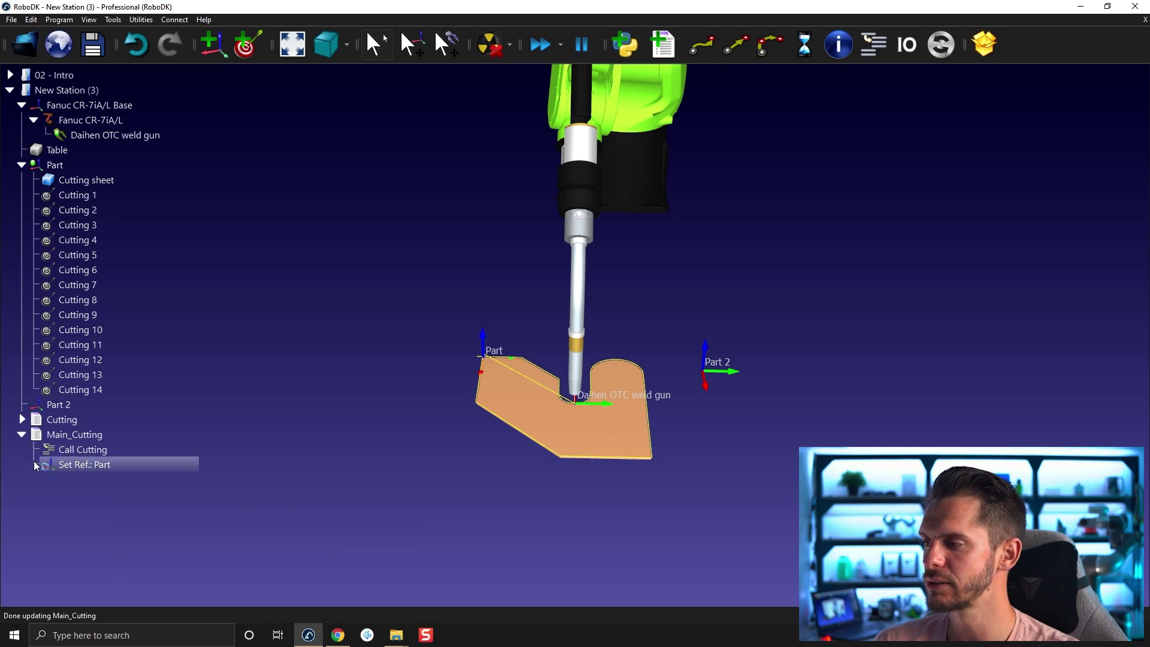
right_click(69, 449)
left_click(55, 454)
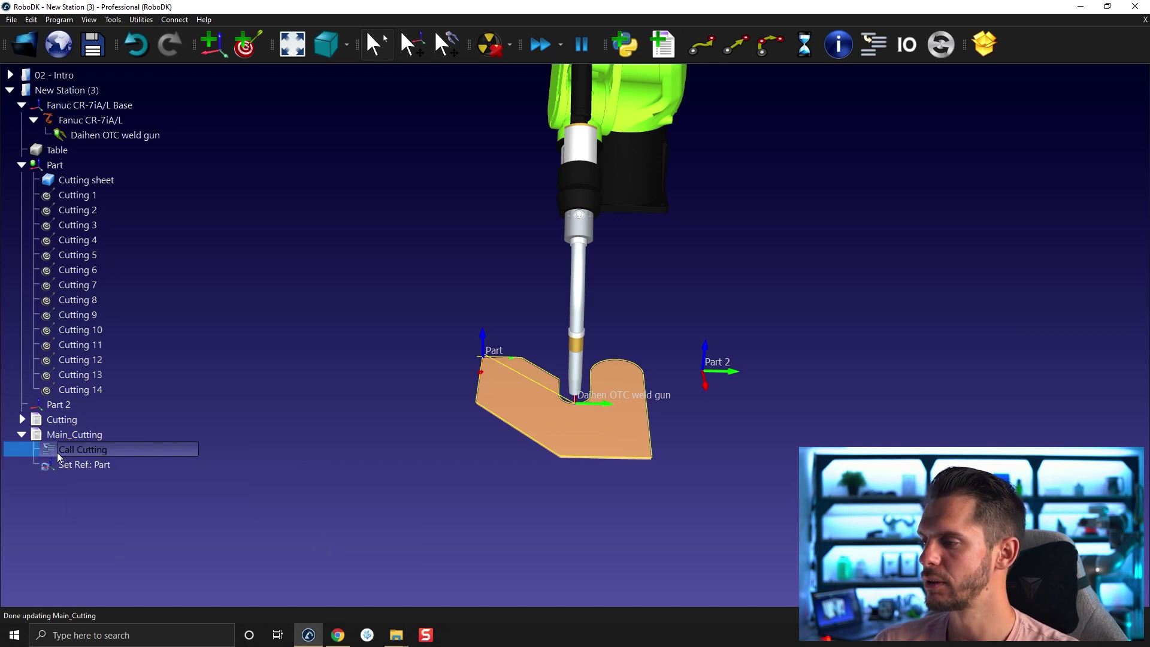
left_click_drag(55, 449, 83, 465)
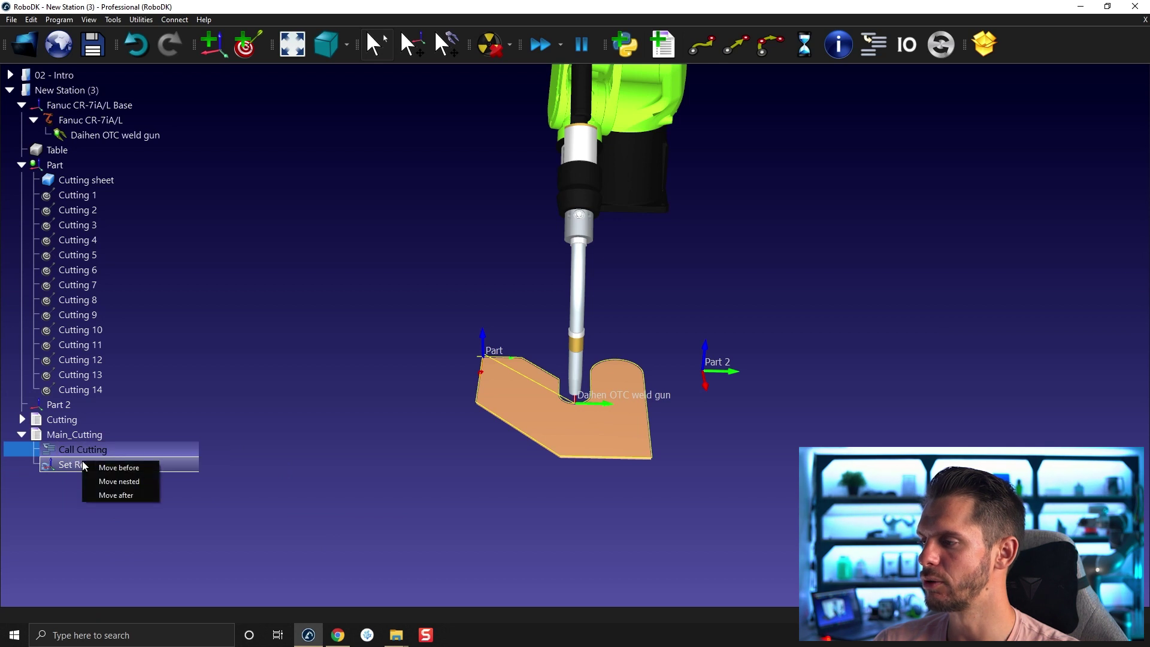
left_click(102, 494)
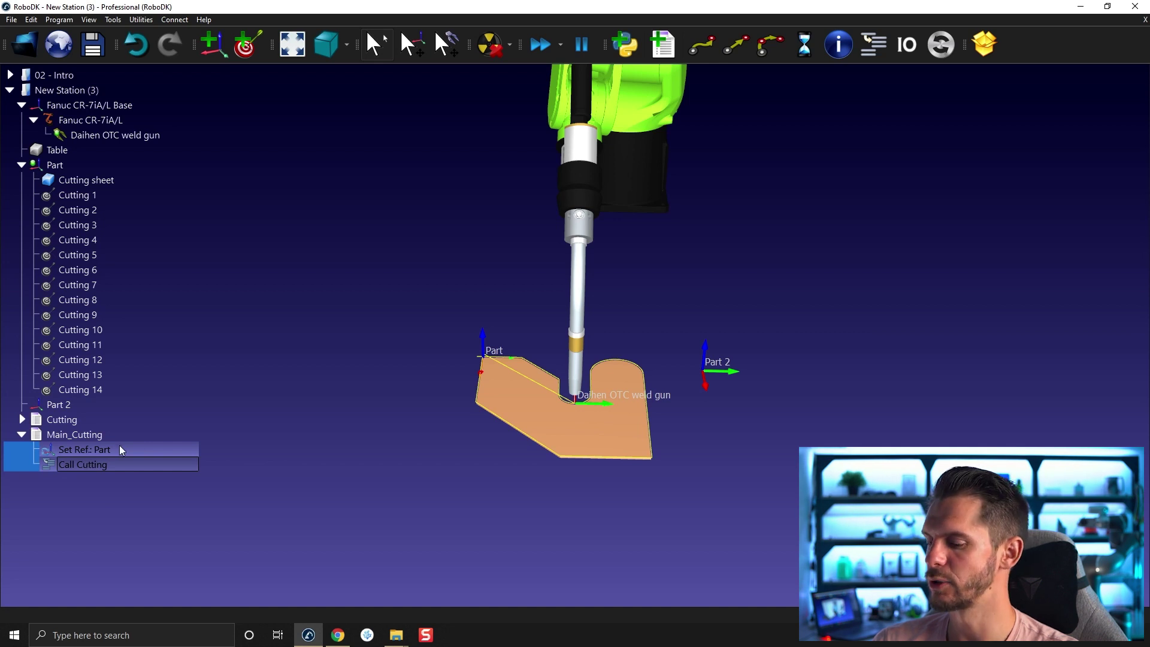
Duplicate the frame and call pair, linking the second frame instruction to Part 2.
left_click(118, 468)
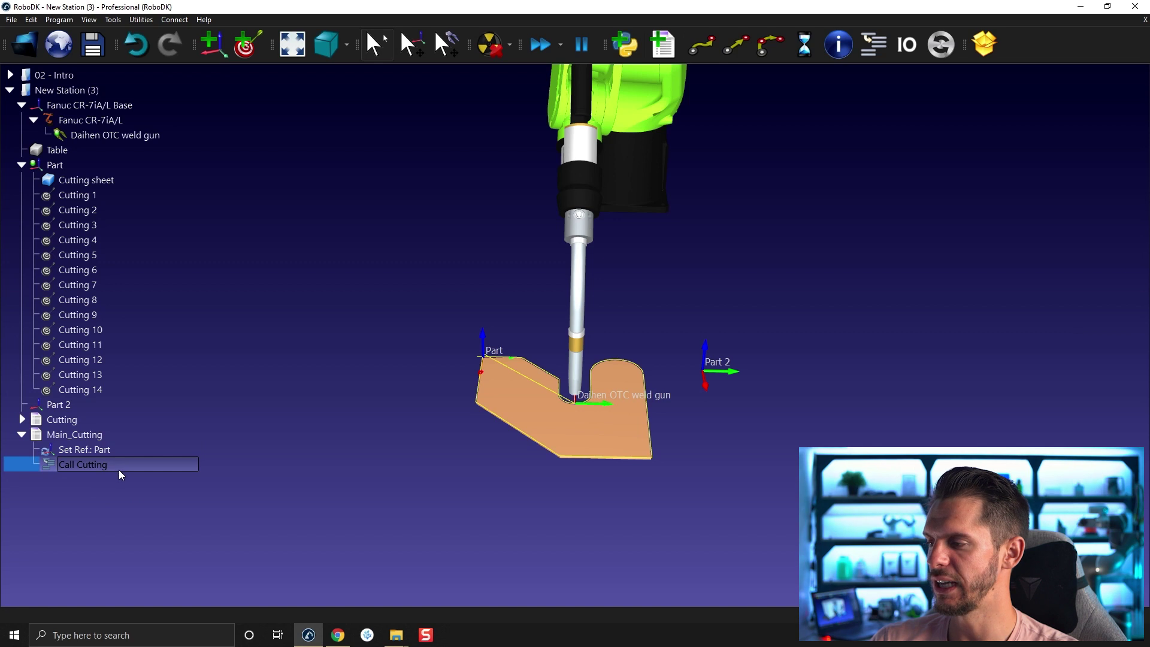
key("ctrl+v")
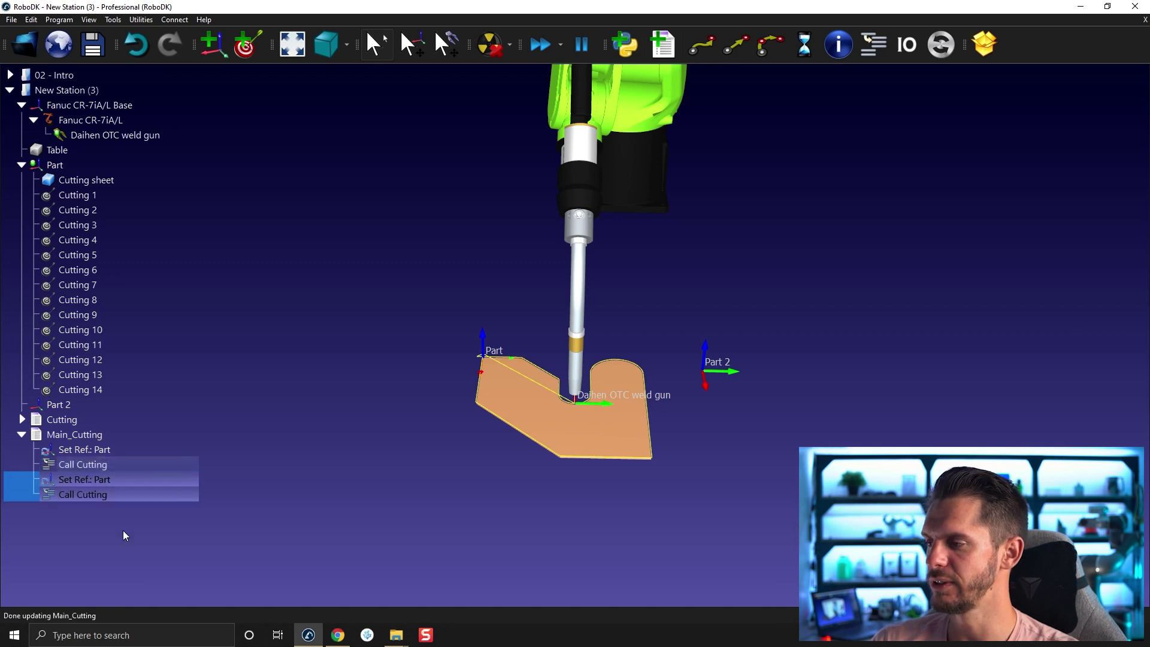
right_click(125, 480)
mouse_move(169, 538)
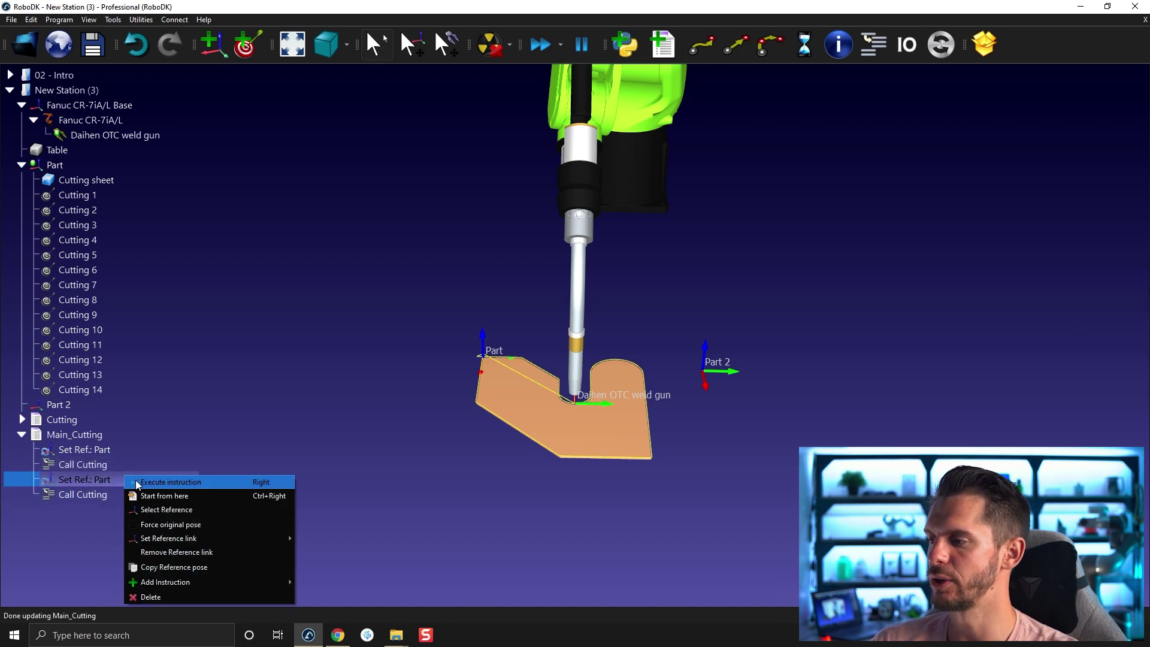
left_click(321, 566)
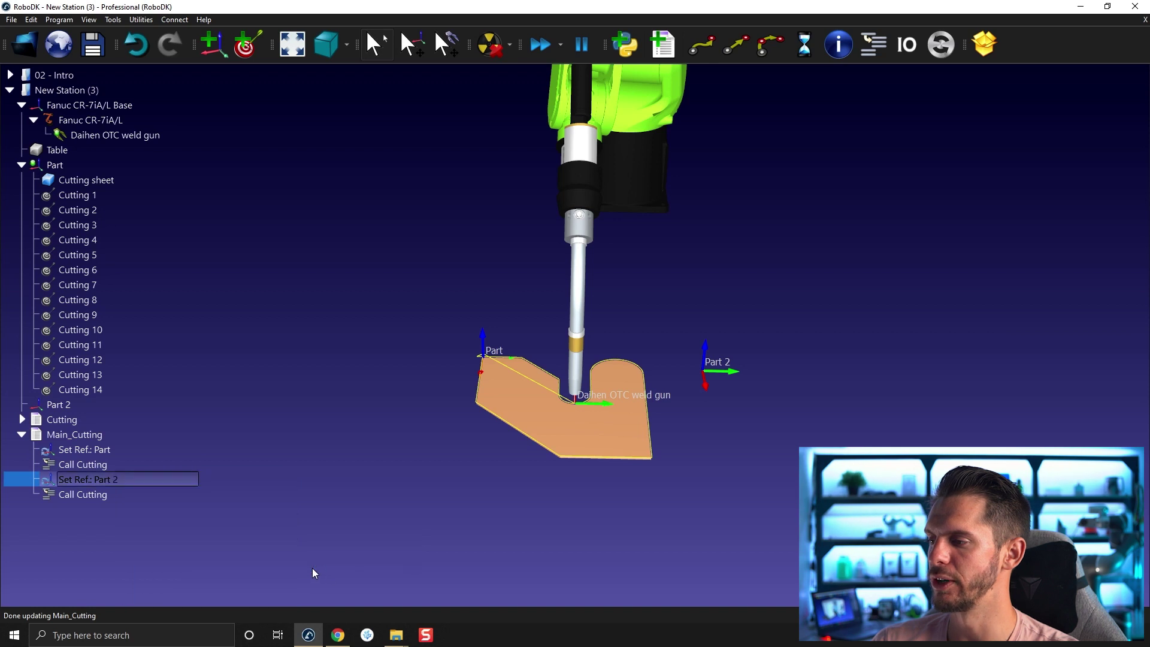
Run the Main_Cutting simulation.
double_click(121, 437)
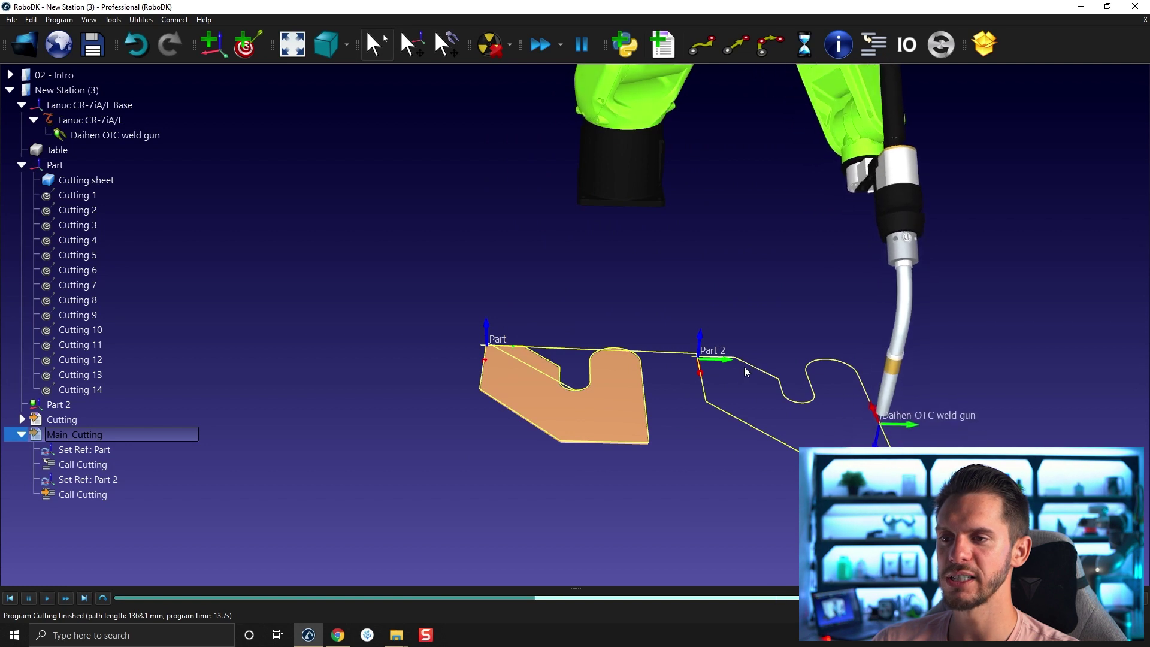
left_click(22, 419)
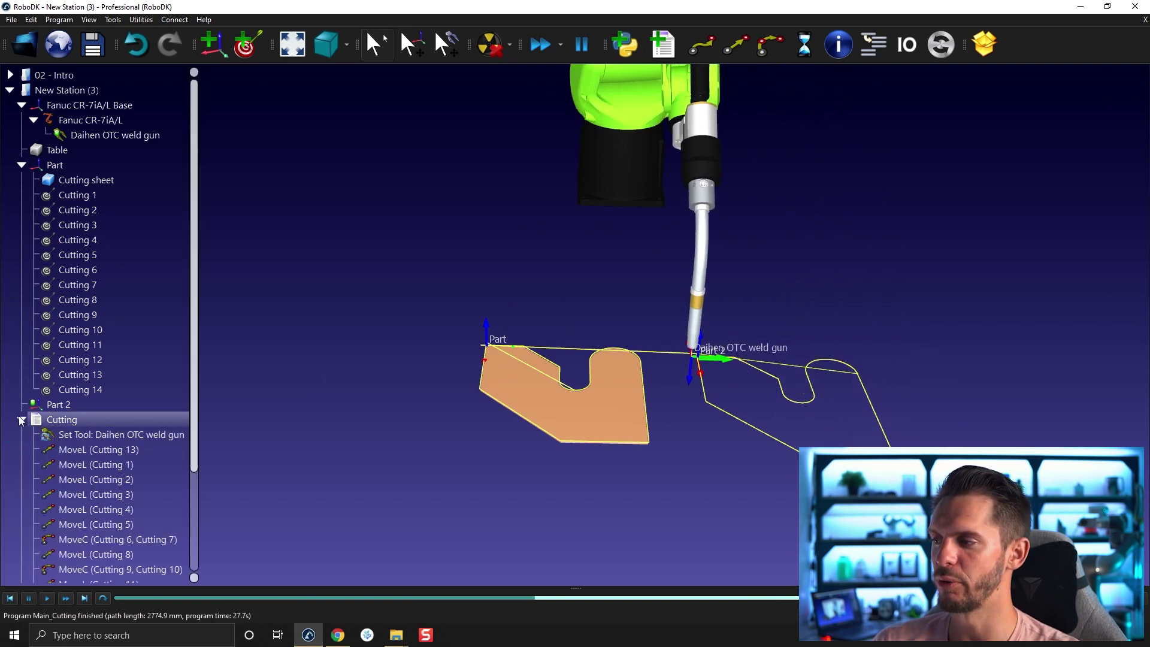
left_click(22, 419)
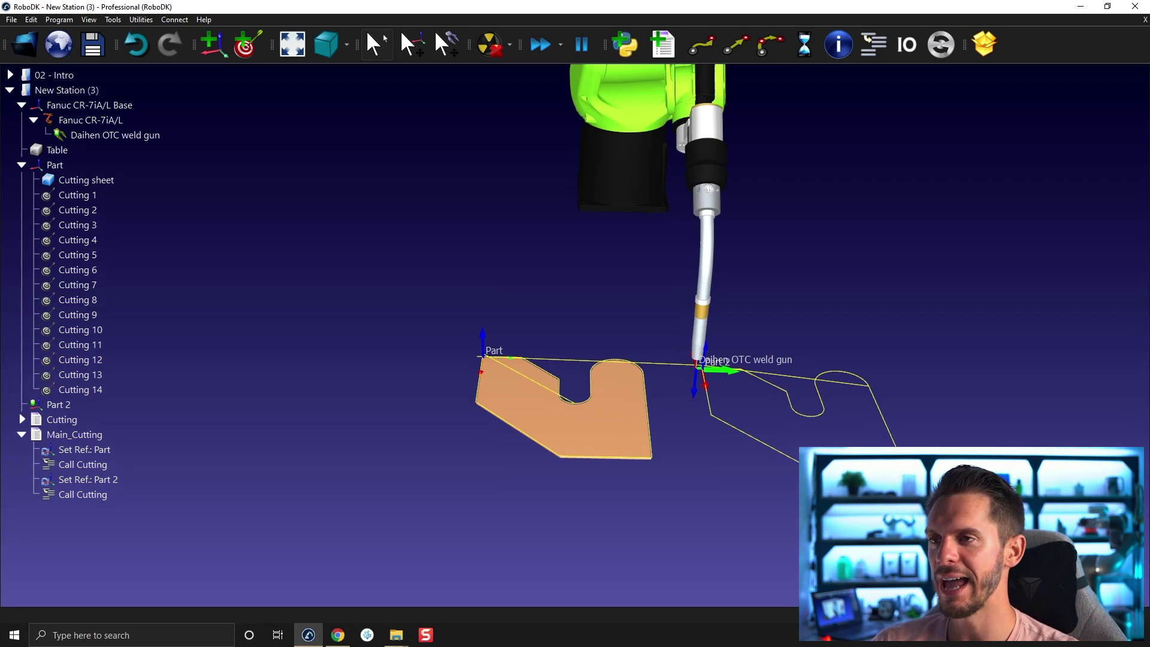
Orbit and pan the view to check both cutting paths at Part and Part 2.
mouse_move(620, 467)
left_mouse_down()
mouse_move(644, 473)
mouse_move(477, 412)
left_mouse_up()
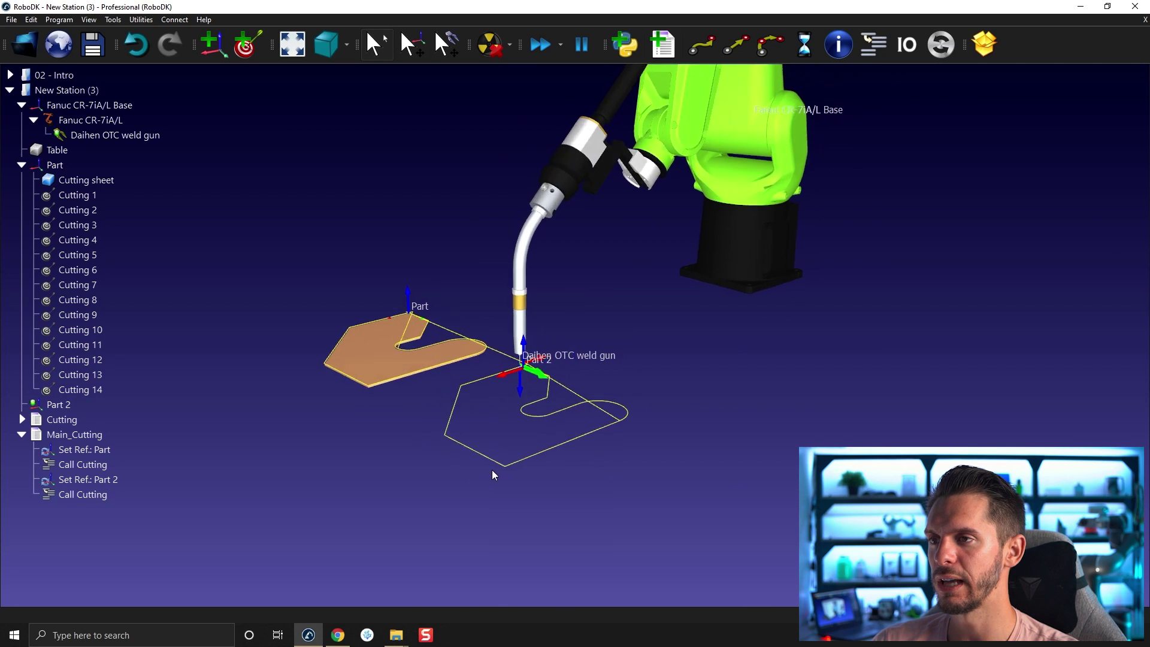
right_click_drag(477, 412, 486, 470)
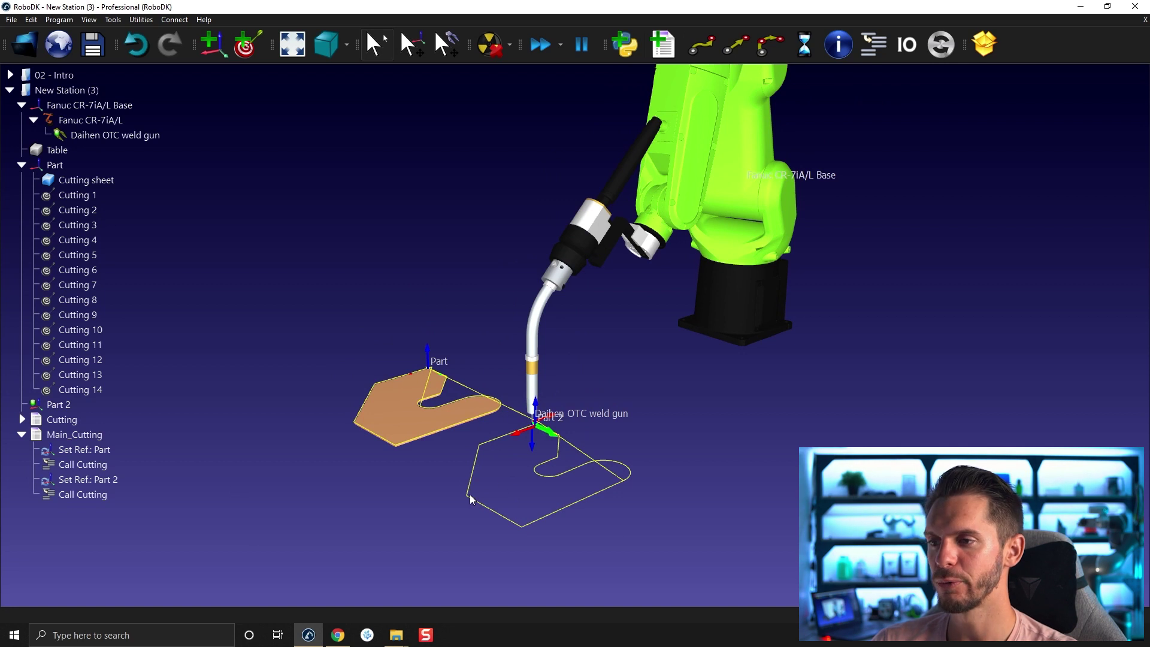
mouse_move(471, 500)
right_mouse_down()
mouse_move(515, 424)
mouse_move(521, 386)
right_mouse_up()
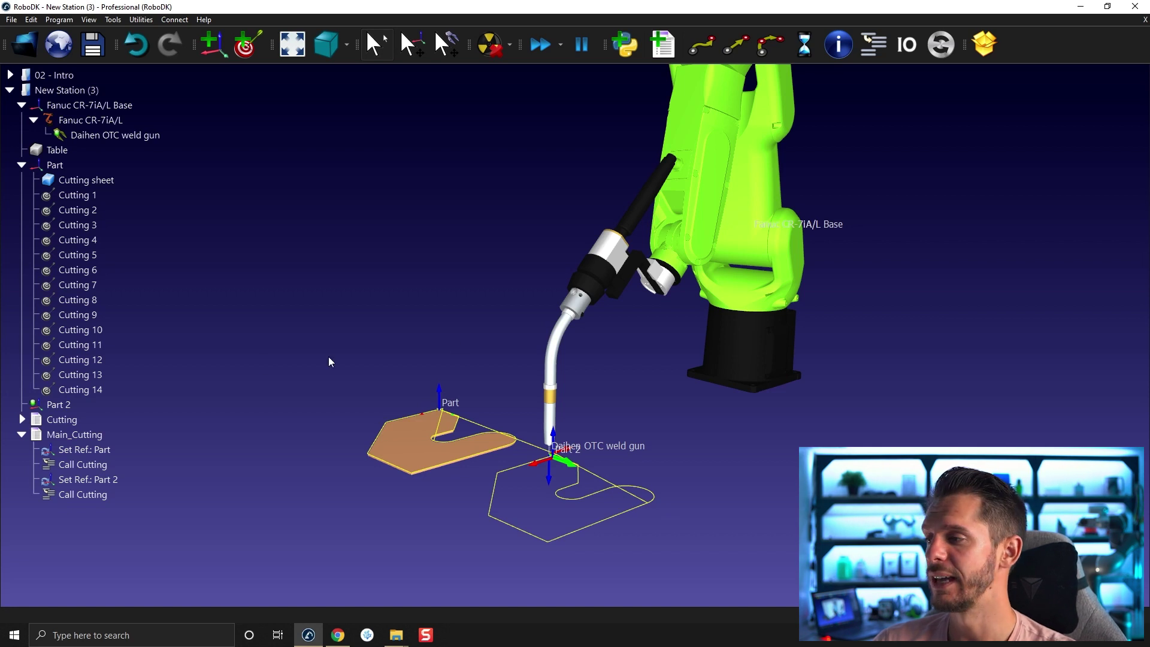
left_click(21, 418)
scroll(79, 456, "down", 2)
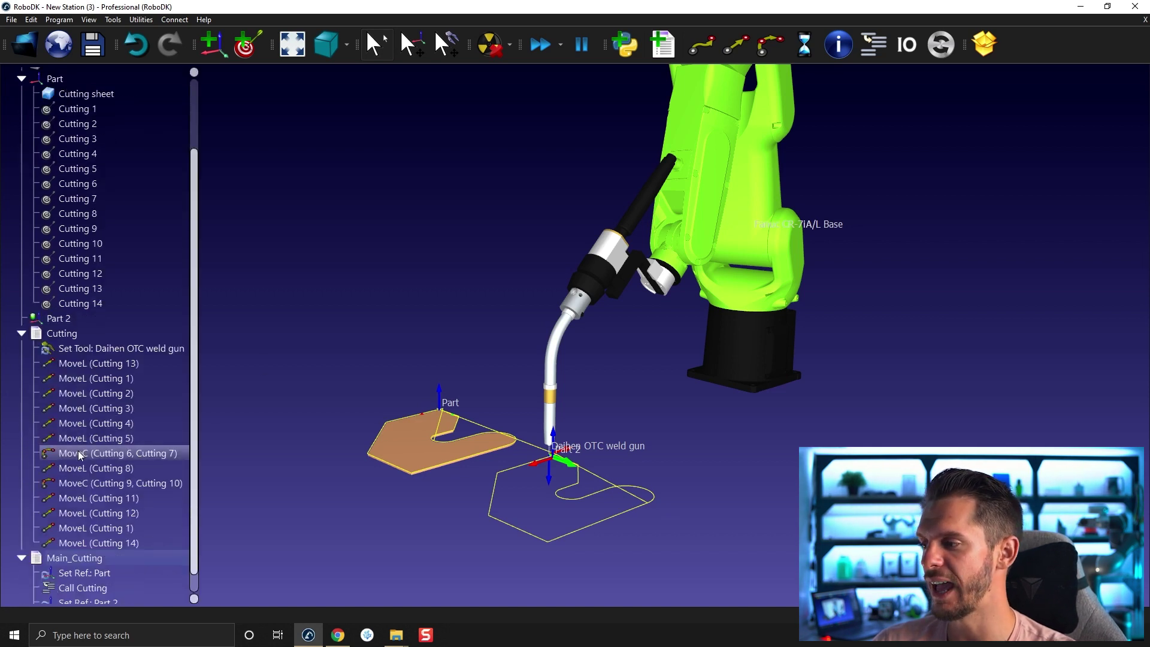
left_click(31, 335)
left_click(22, 332)
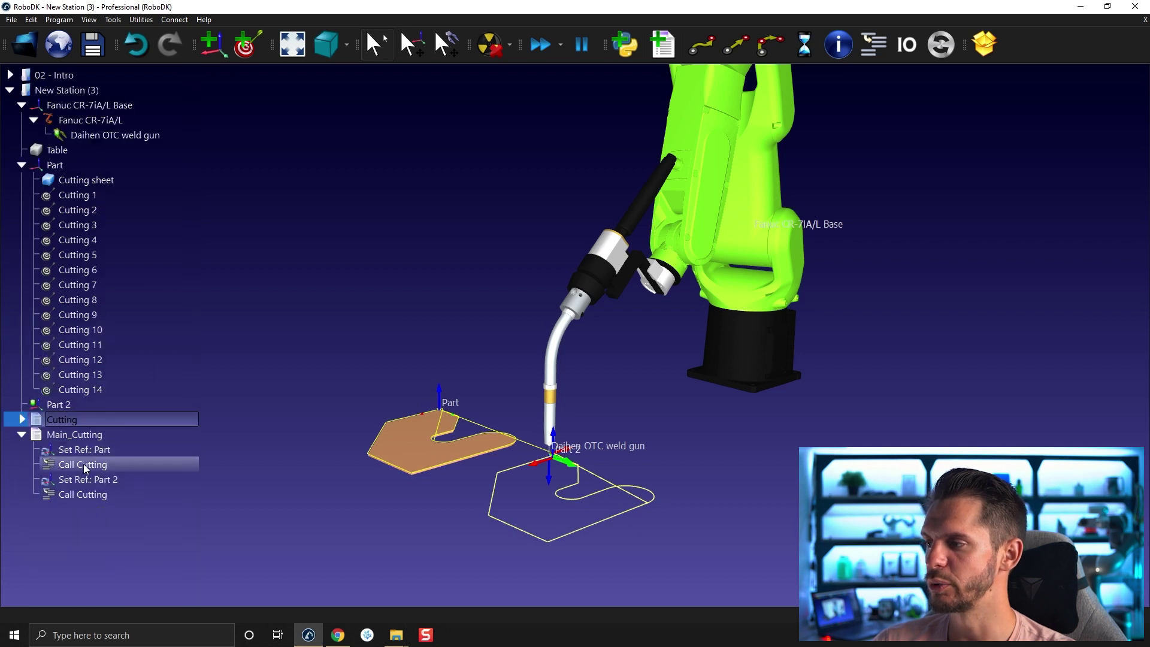